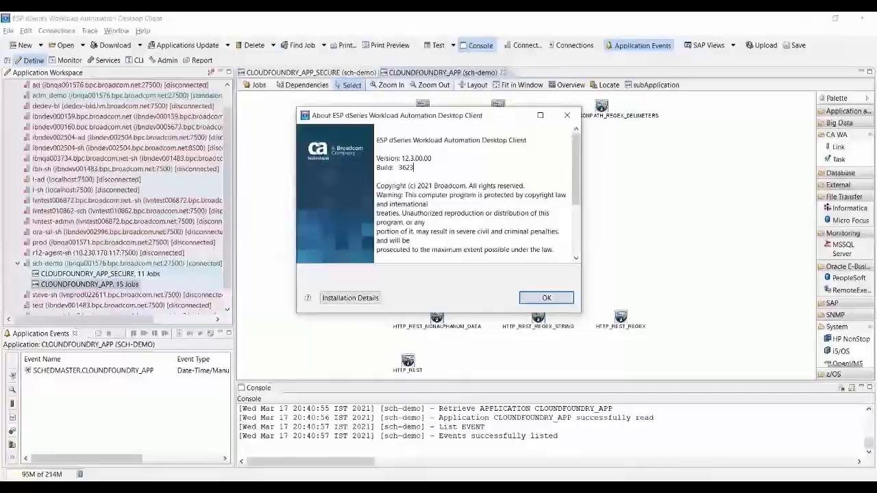
# Select the version 12.3.00.00 and build lines in the About box.
pyautogui.hotkey('shift', 'Up')
pyautogui.hotkey('shift', 'Home')
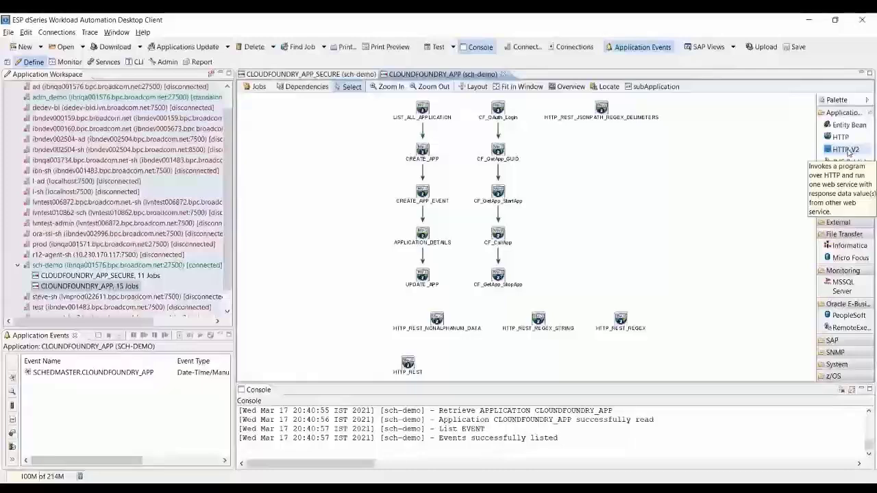
# Scroll the workflow down to reach the LIST_ALL_APPLICATION job.
pyautogui.scroll(-3, 844, 144)
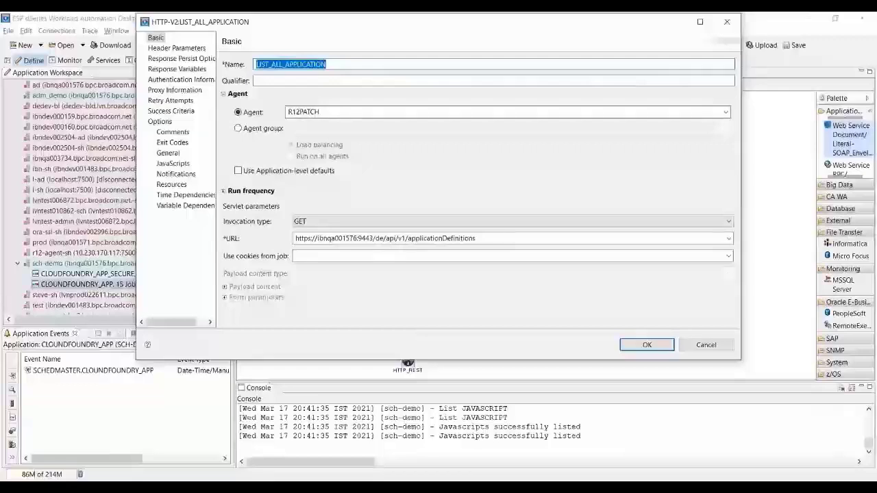
# Switch LIST_ALL_APPLICATION from agent R12PATCH to an empty load-balanced agent group.
pyautogui.click(238, 128)
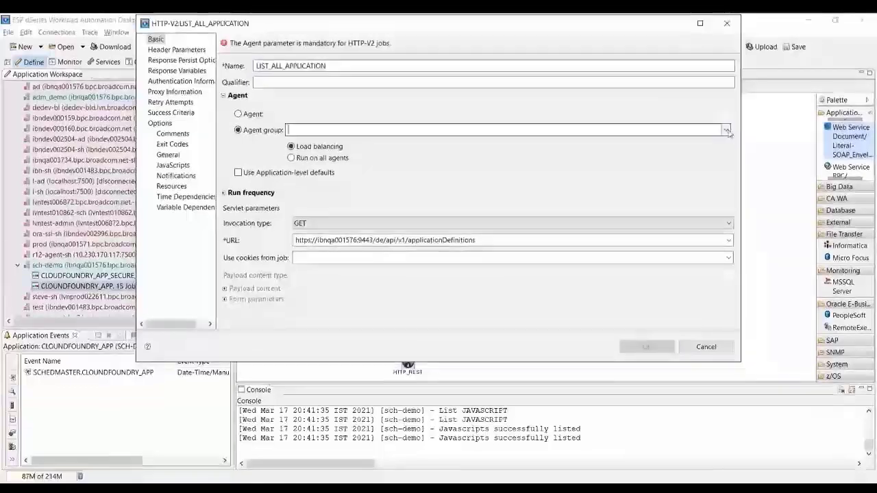
pyautogui.click(727, 130)
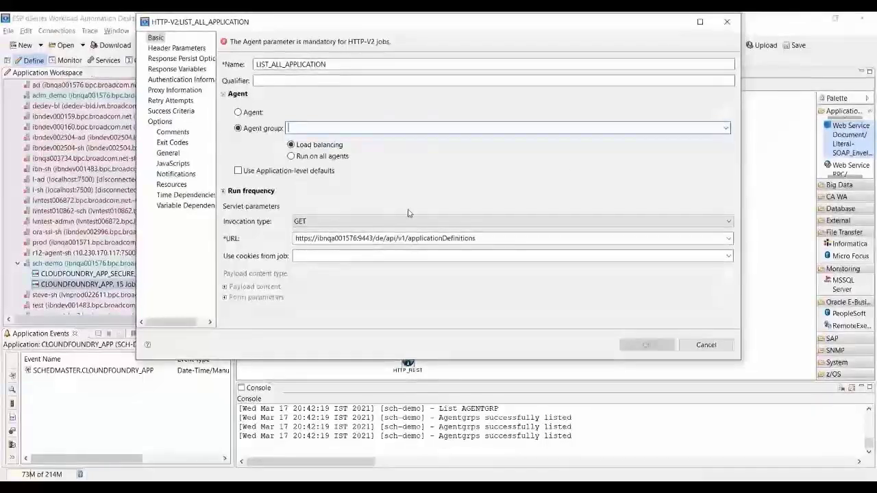
pyautogui.click(407, 220)
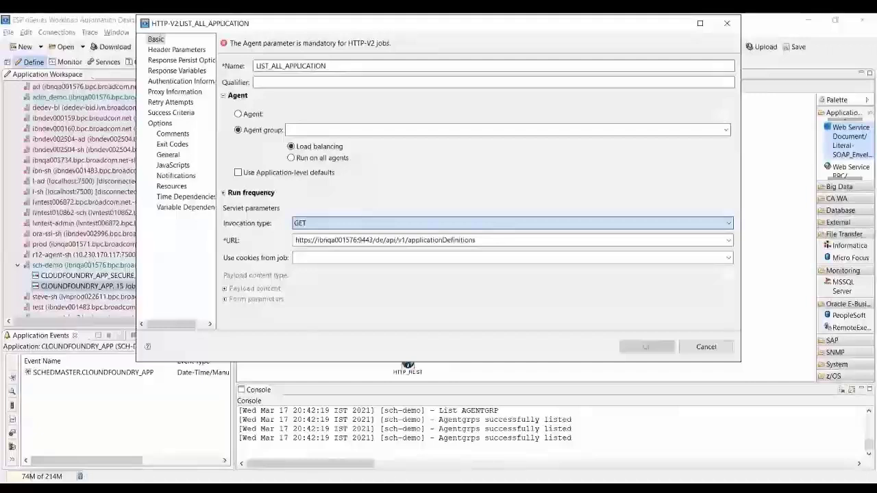
# Set the invocation type to POST with an application/json payload content type.
pyautogui.press('Down')
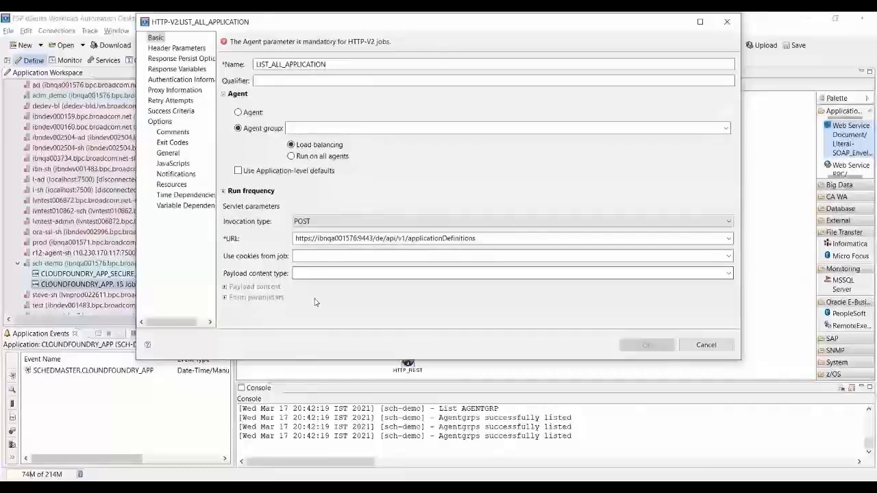
pyautogui.click(729, 274)
pyautogui.click(617, 290)
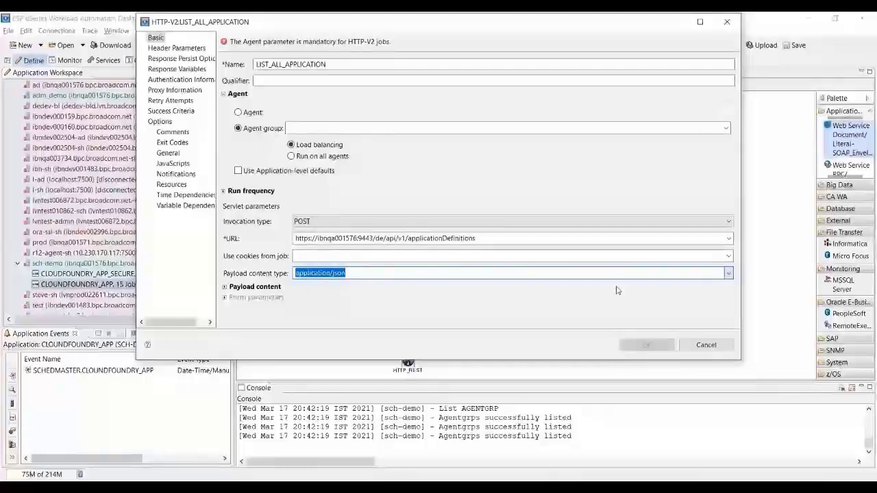
# In Payload content, try an agent file as the payload source and browse for it.
pyautogui.click(224, 287)
pyautogui.scroll(-2, 450, 231)
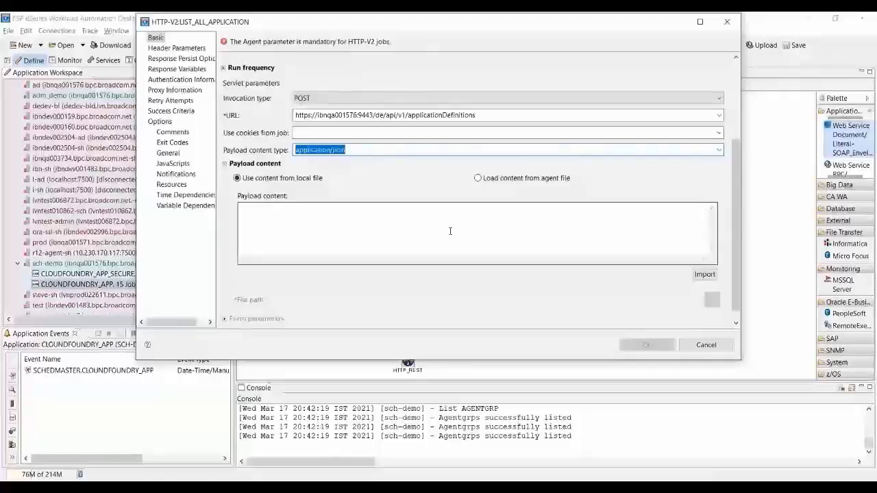
pyautogui.click(449, 230)
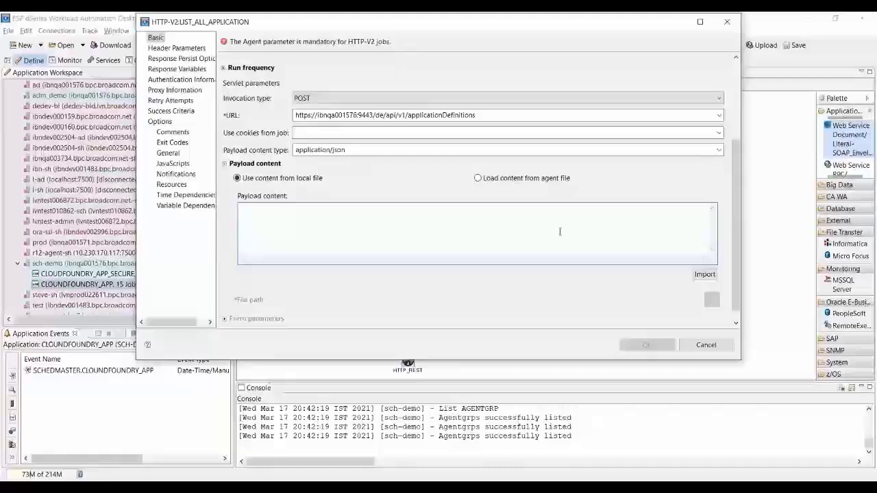
pyautogui.click(478, 178)
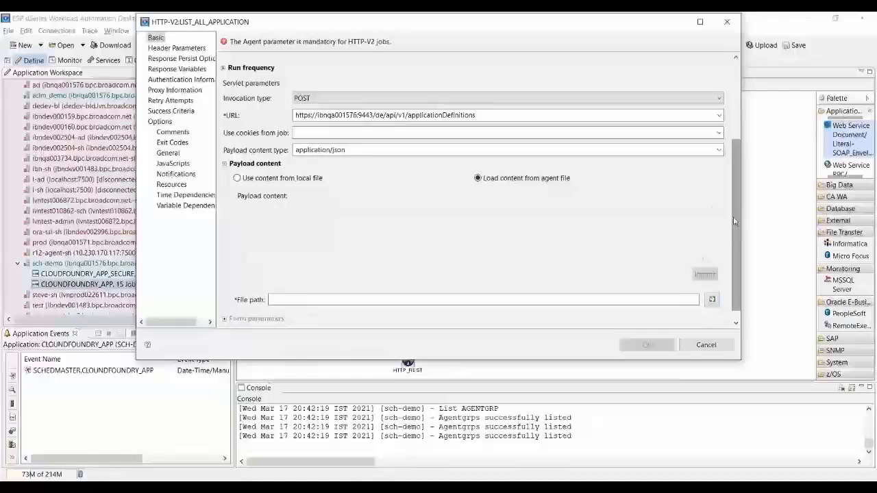
pyautogui.scroll(-1, 560, 214)
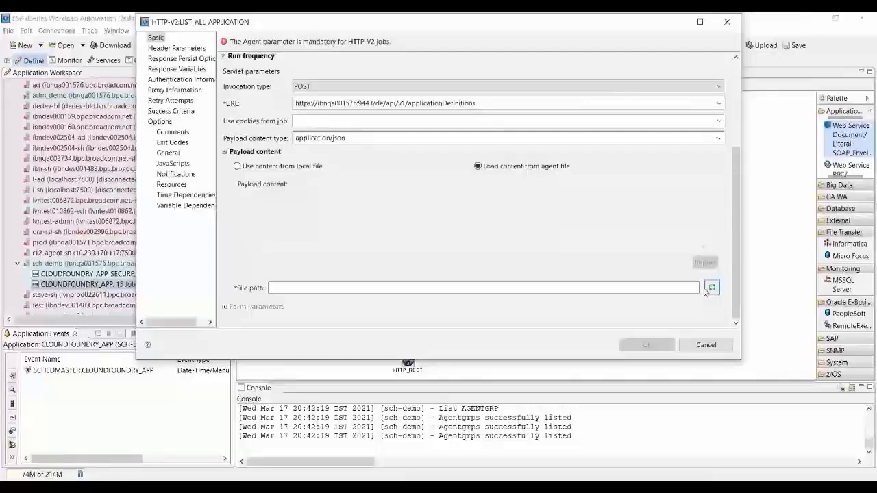
pyautogui.click(706, 290)
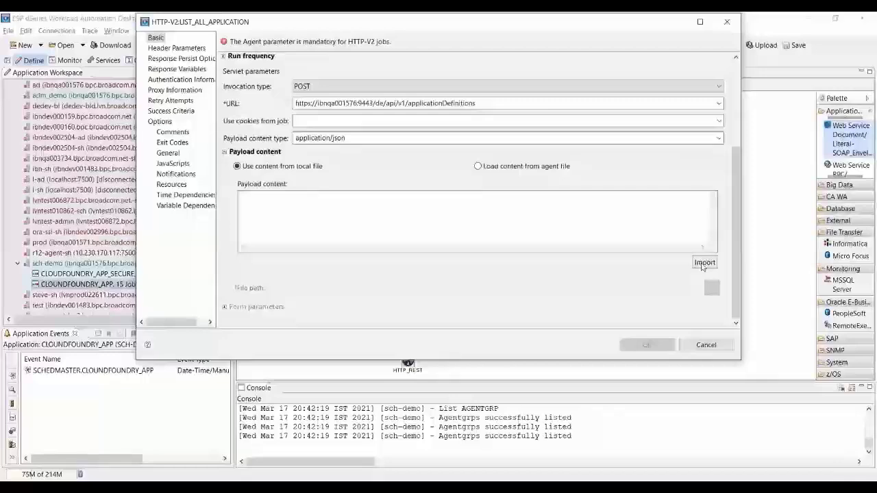
# Switch the payload to x-www-form-urlencoded and add a new form parameter row.
pyautogui.click(704, 263)
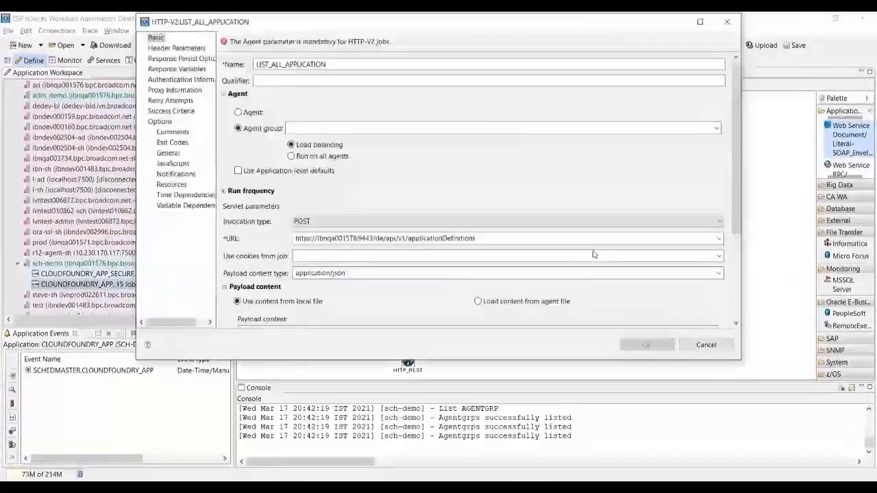
pyautogui.click(720, 275)
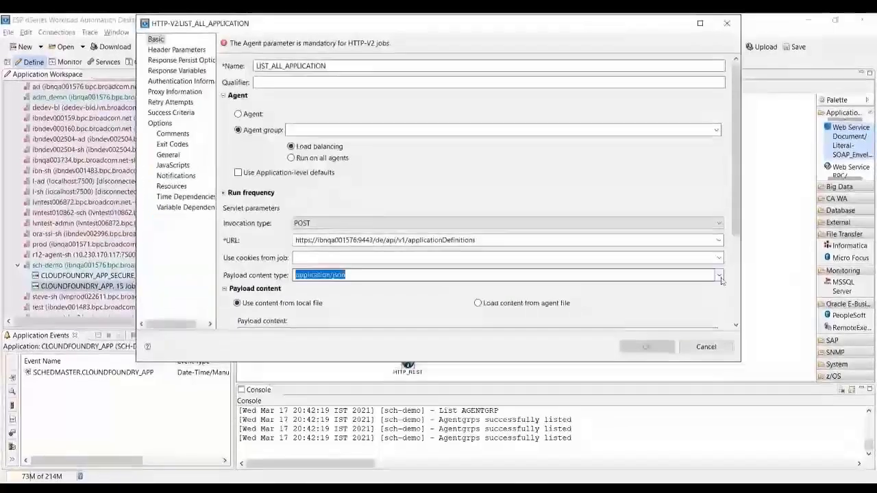
pyautogui.click(696, 296)
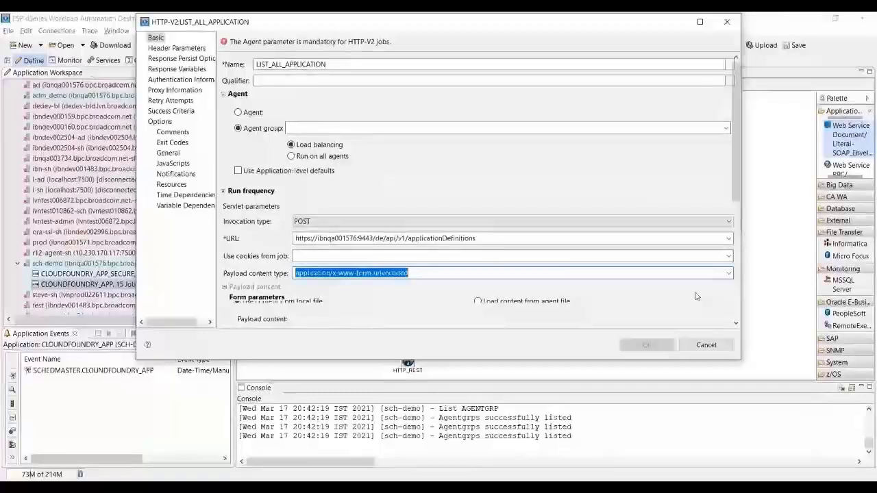
pyautogui.click(738, 312)
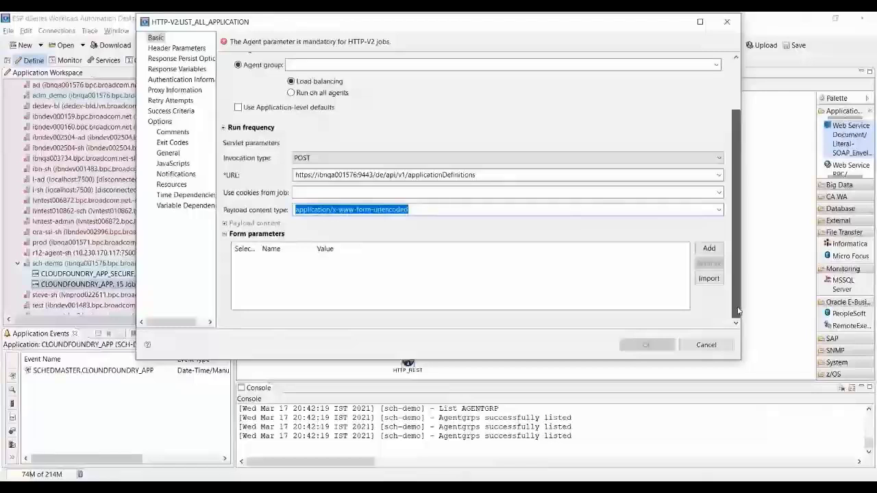
pyautogui.click(710, 251)
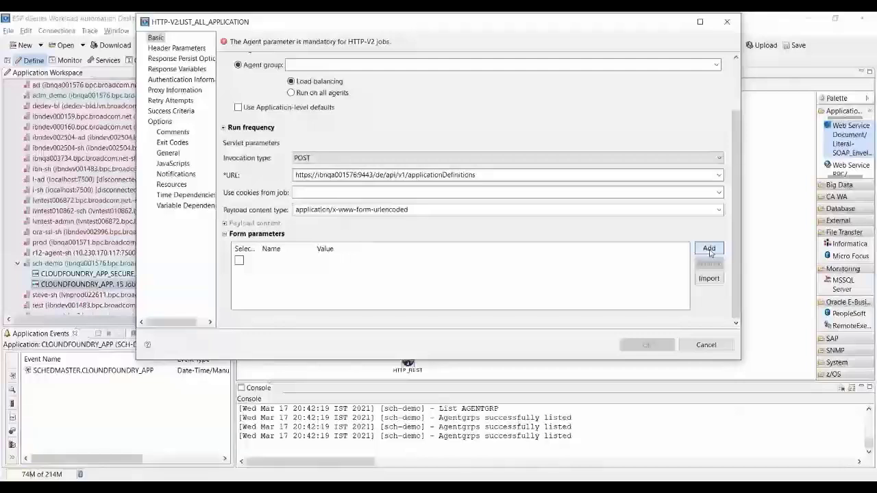
pyautogui.click(268, 263)
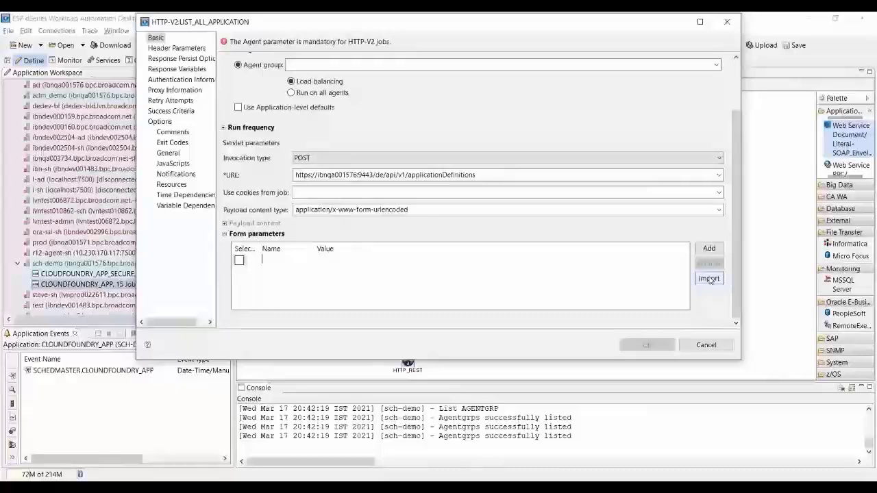
# Dismiss the form parameter import, set the invocation type to DELETE, and view header parameters.
pyautogui.click(710, 279)
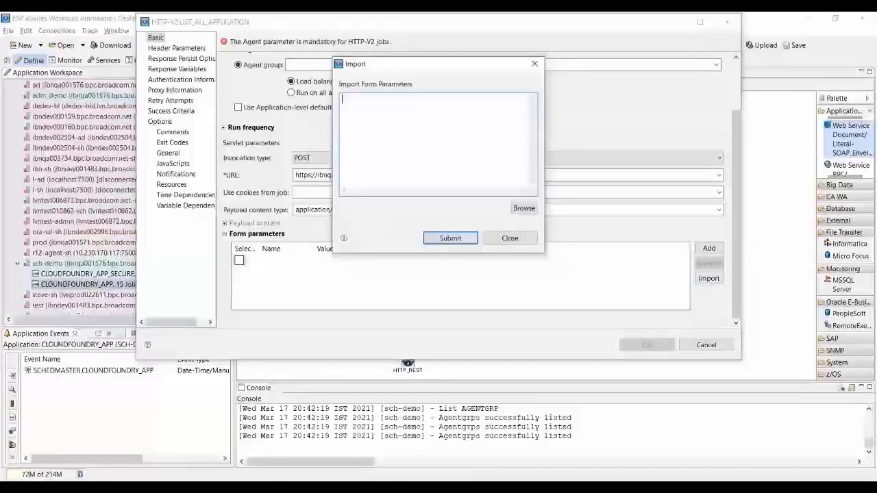
pyautogui.click(524, 209)
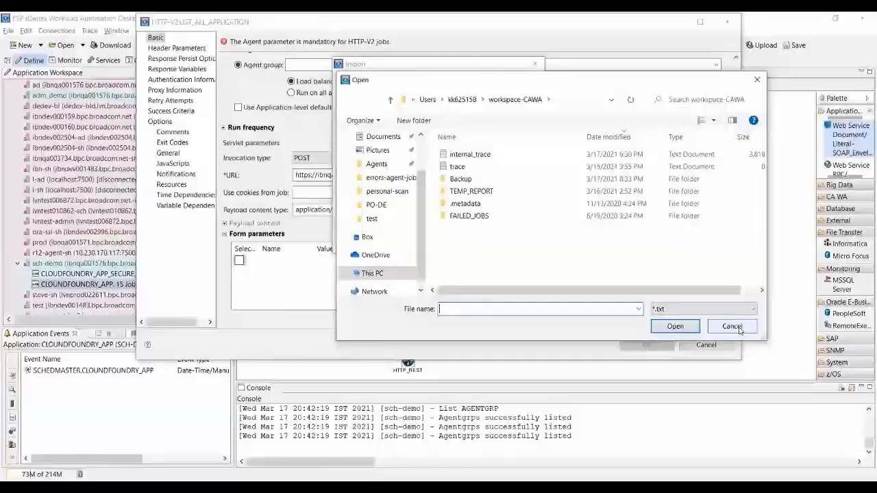
pyautogui.click(732, 326)
pyautogui.click(500, 240)
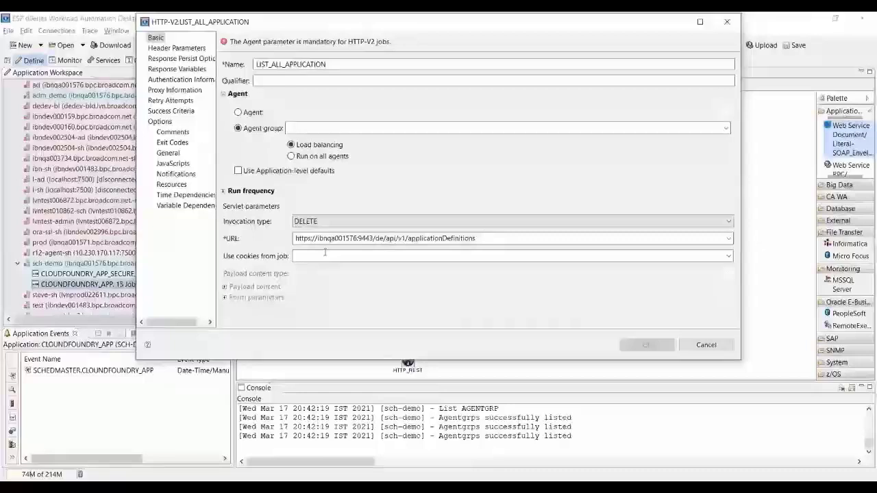
pyautogui.click(325, 257)
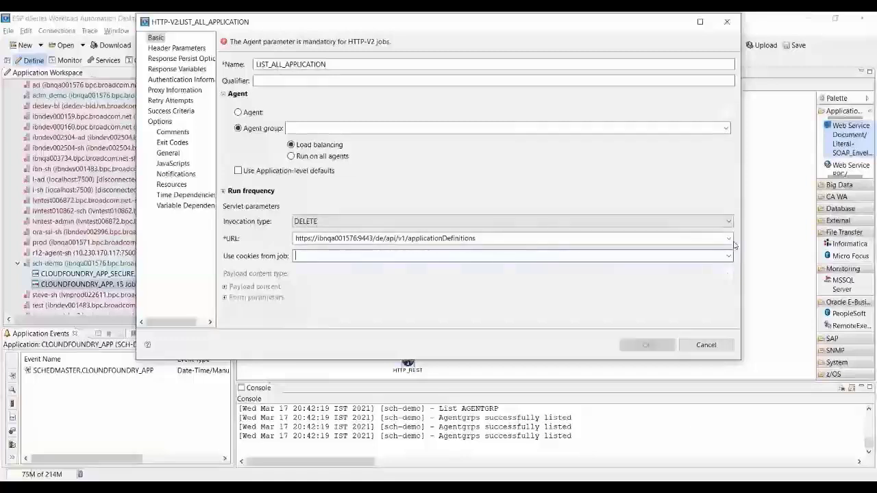
pyautogui.click(199, 52)
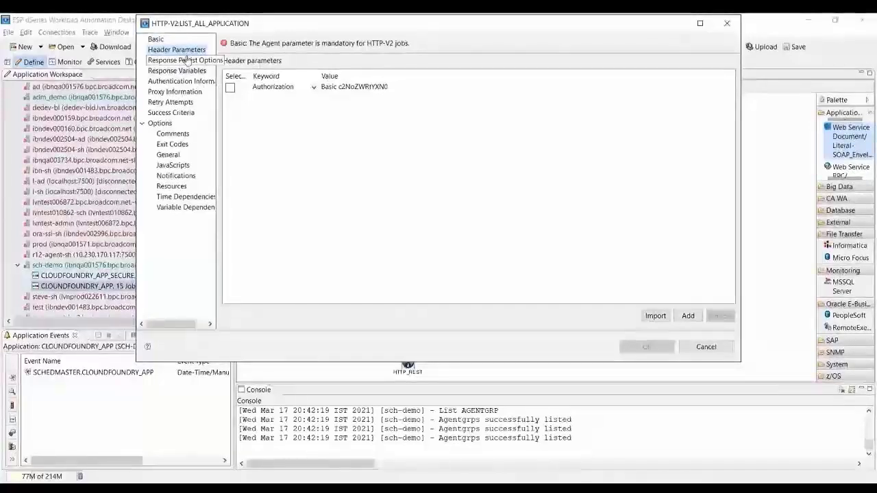
# Check the header keyword list and Import dialog, then view the Response Persist Options.
pyautogui.click(305, 86)
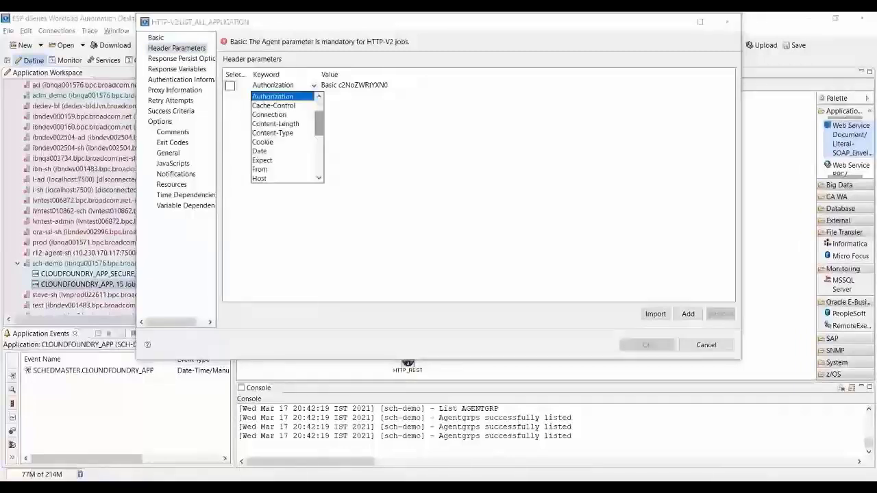
pyautogui.scroll(-5, 331, 128)
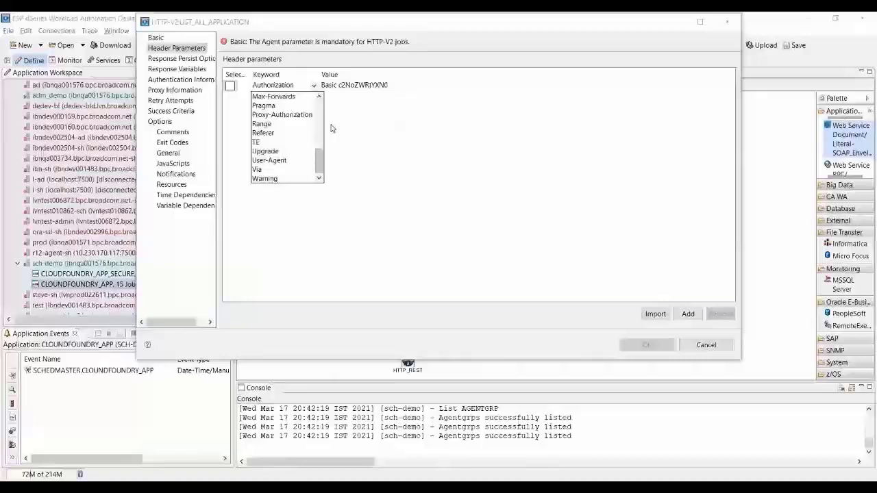
pyautogui.click(656, 314)
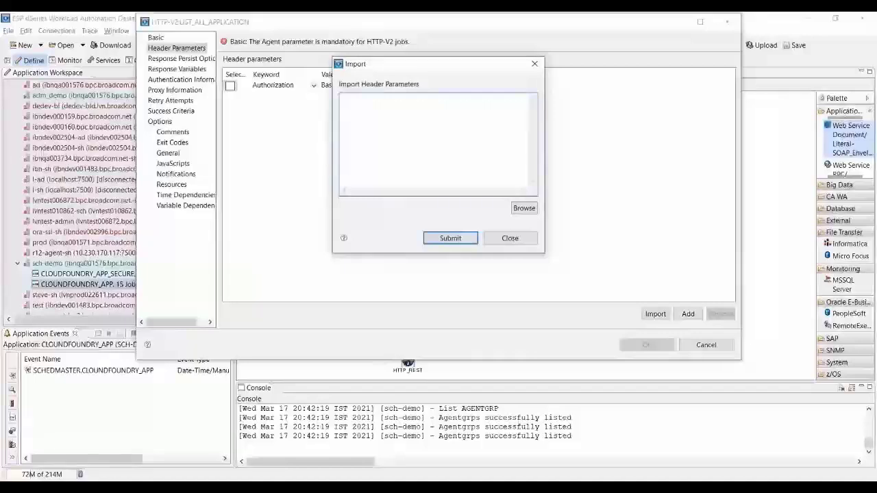
pyautogui.click(510, 238)
pyautogui.click(181, 58)
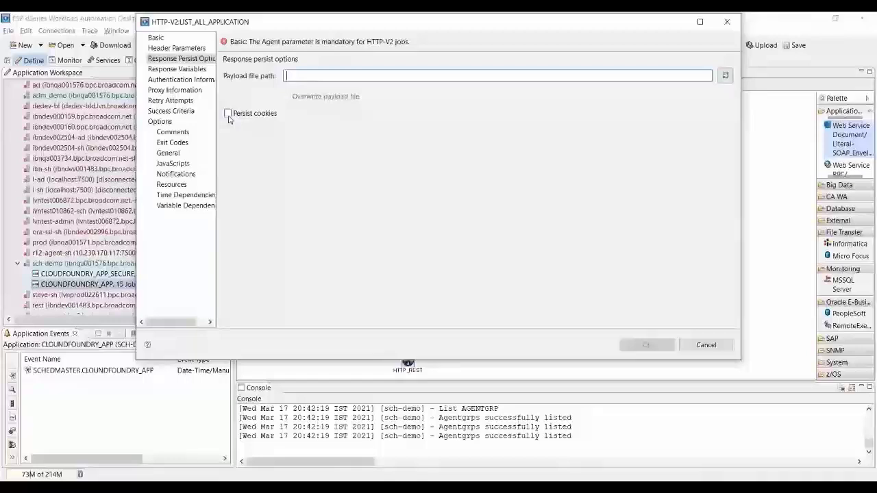
# Show the job's Response Variables page, which has no variables yet.
pyautogui.click(177, 71)
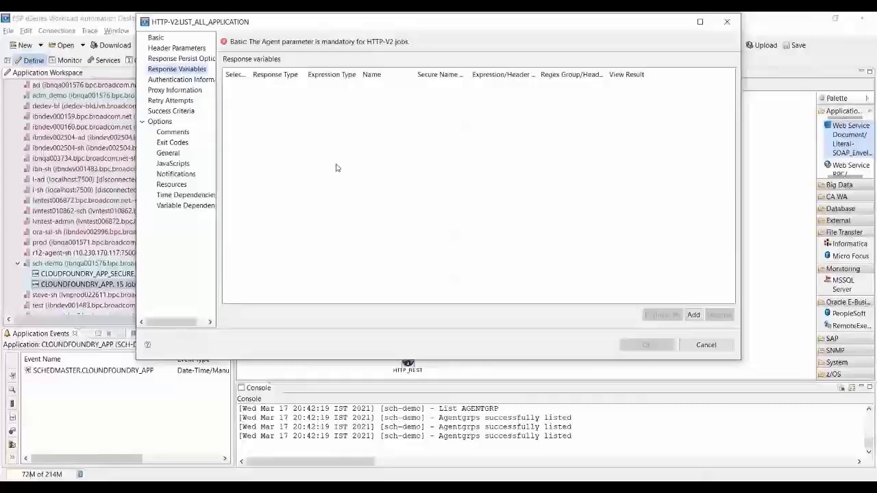
# Add a Payload response variable named test with Secure Name set to Yes.
pyautogui.click(696, 318)
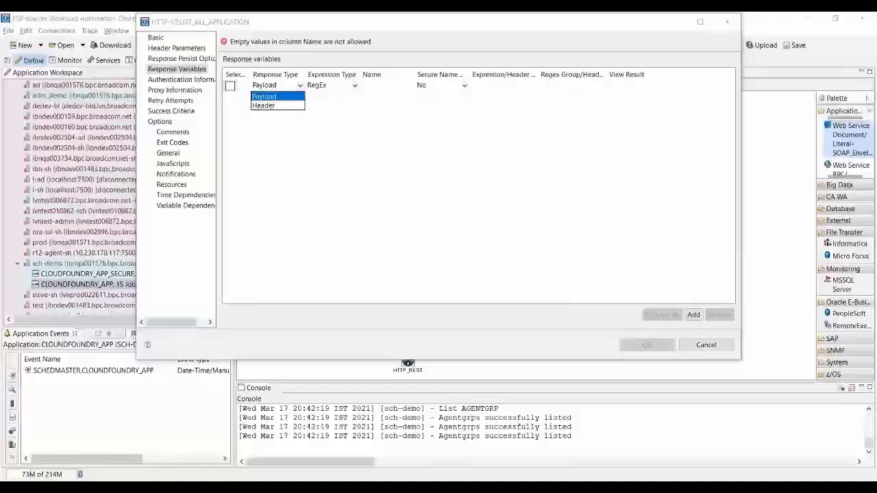
pyautogui.click(394, 87)
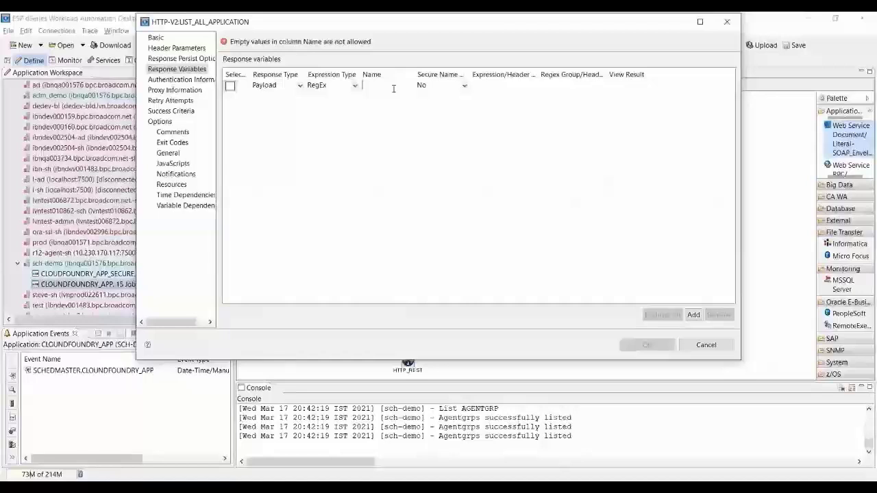
pyautogui.write('test')
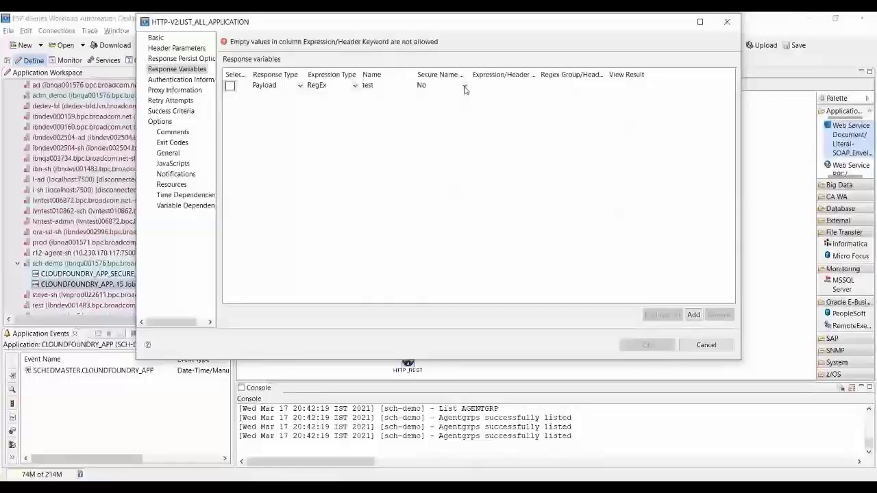
pyautogui.click(464, 87)
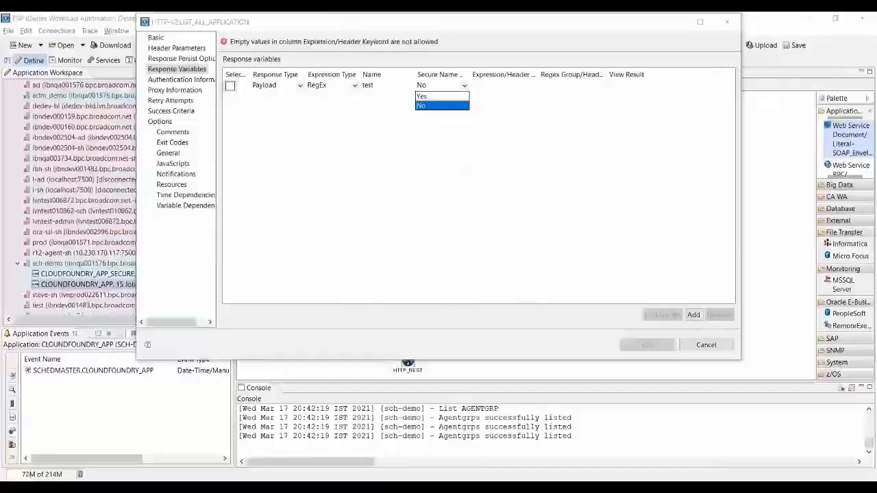
pyautogui.press('Up')
pyautogui.press('Return')
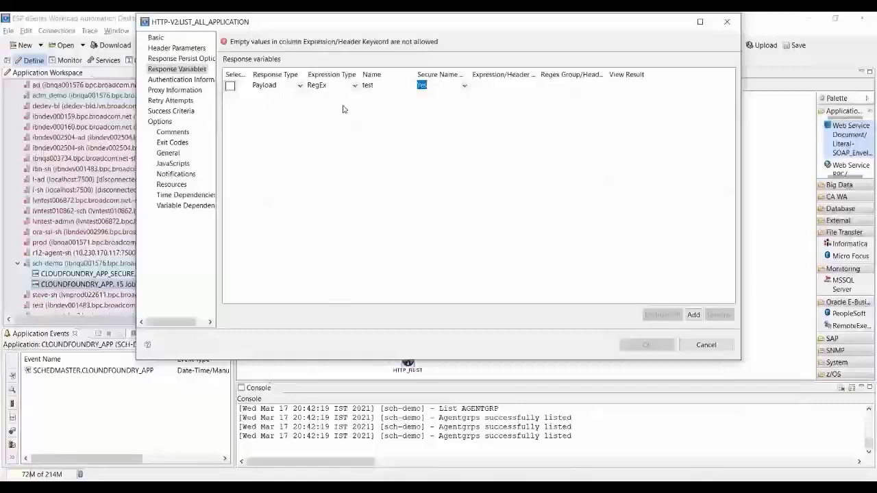
# Keep RegEx, rename the variable to access_token, enter the expression, and open Evaluate All.
pyautogui.press('Tab')
pyautogui.click(354, 85)
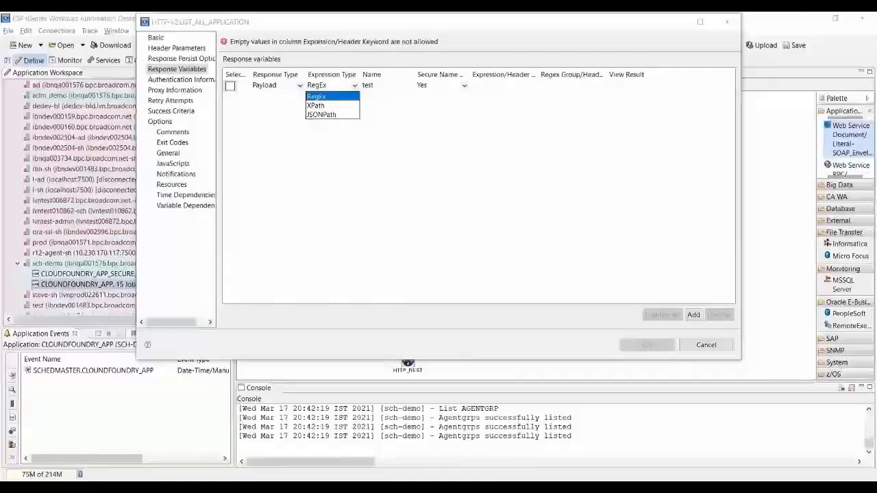
pyautogui.click(629, 89)
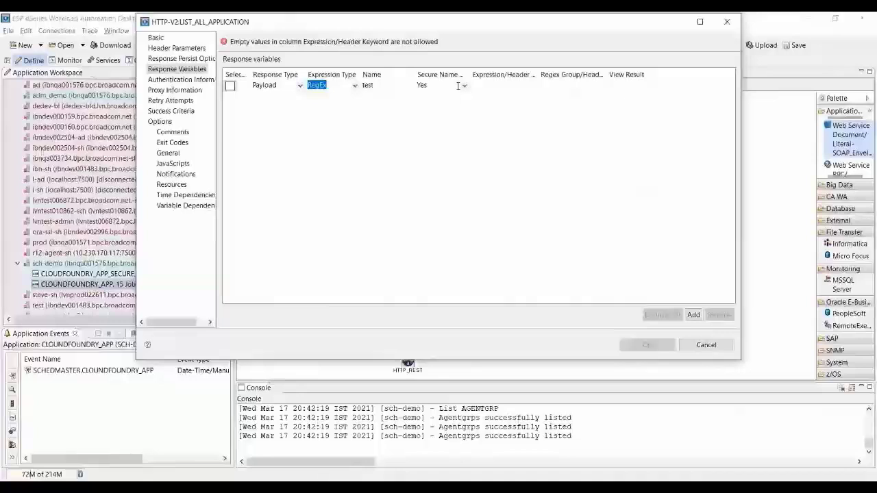
pyautogui.click(412, 86)
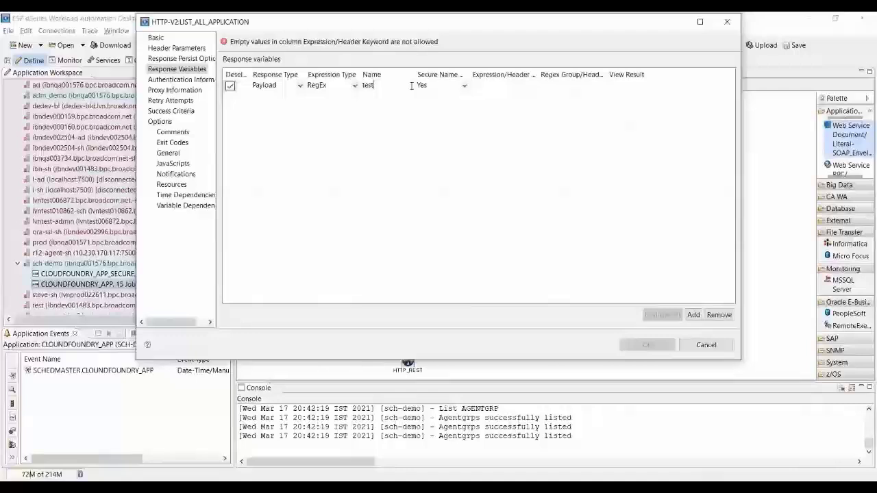
pyautogui.hotkey('ctrl', 'a')
pyautogui.write('access_token')
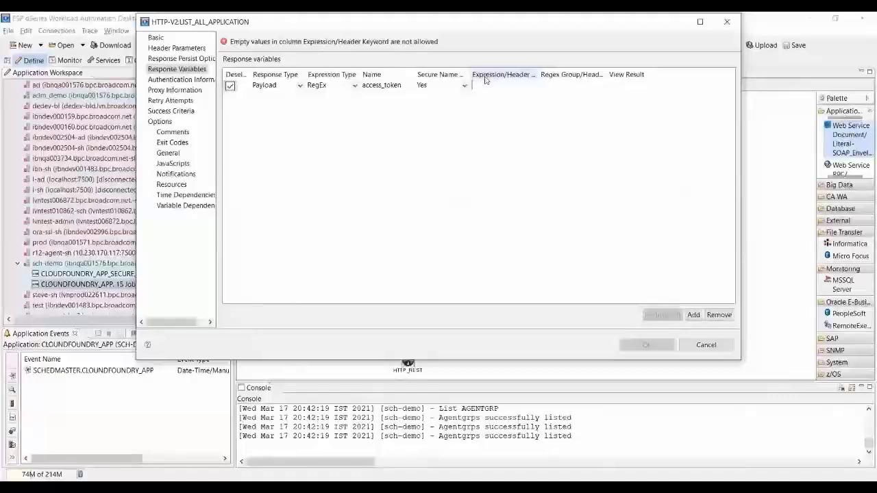
pyautogui.write('"')
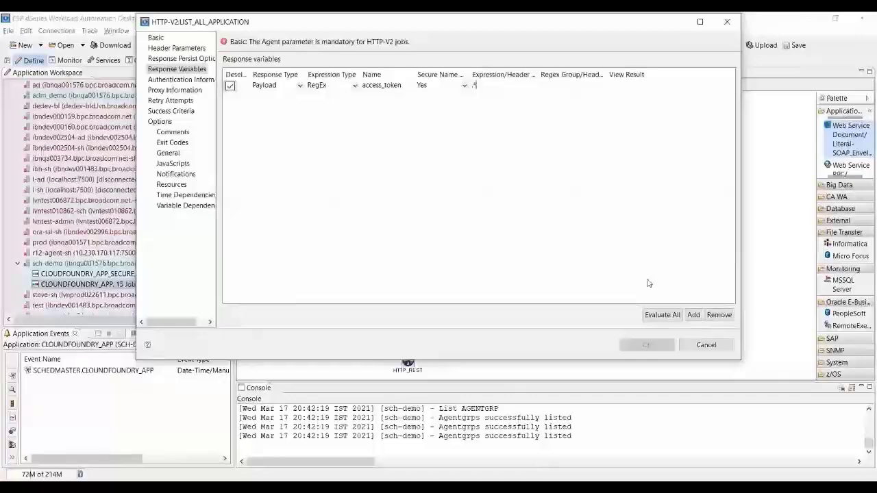
pyautogui.click(662, 315)
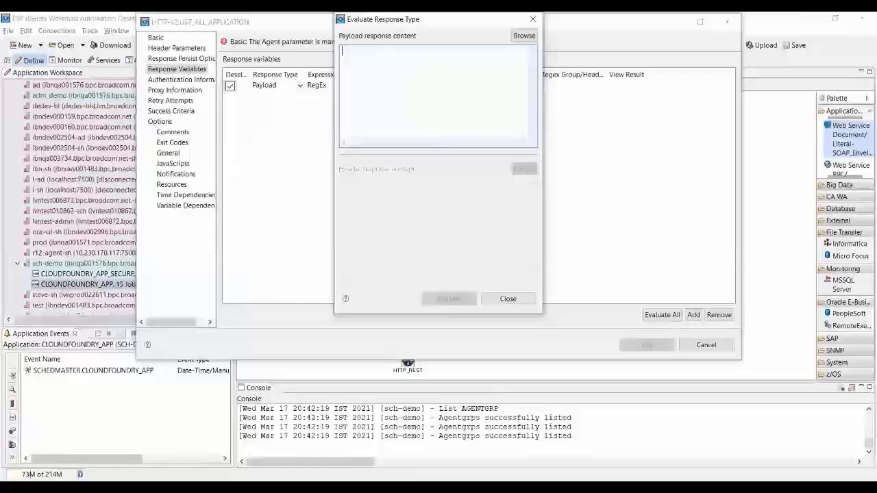
# Paste a sample access_token JSON payload into the evaluation window, then close it.
pyautogui.hotkey('ctrl', 'v')
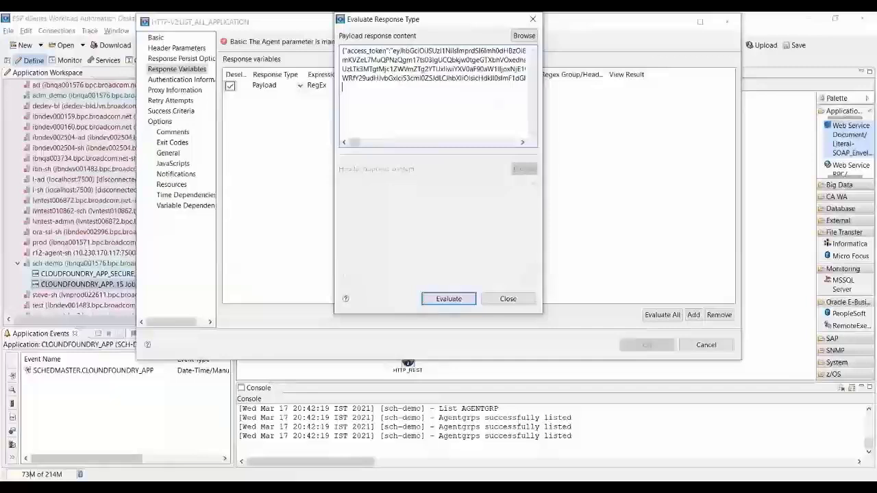
pyautogui.press('Escape')
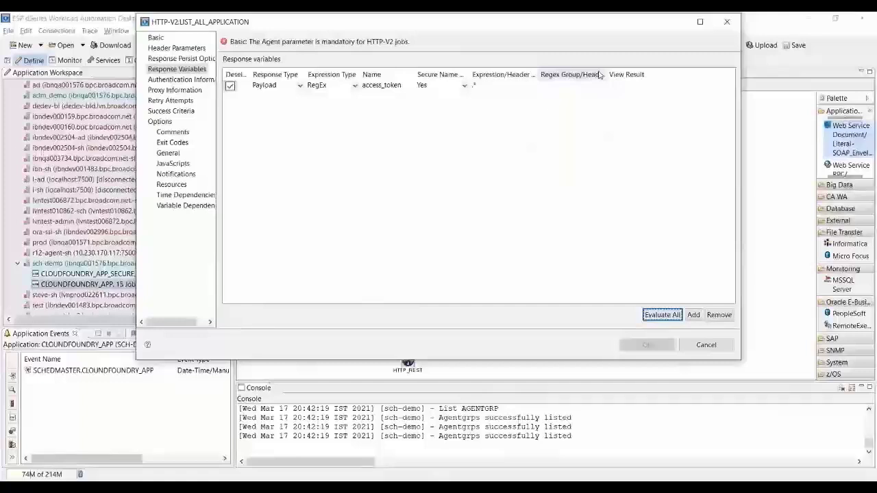
# Add a second response variable named access_token_header1 and select it for evaluation.
pyautogui.click(694, 315)
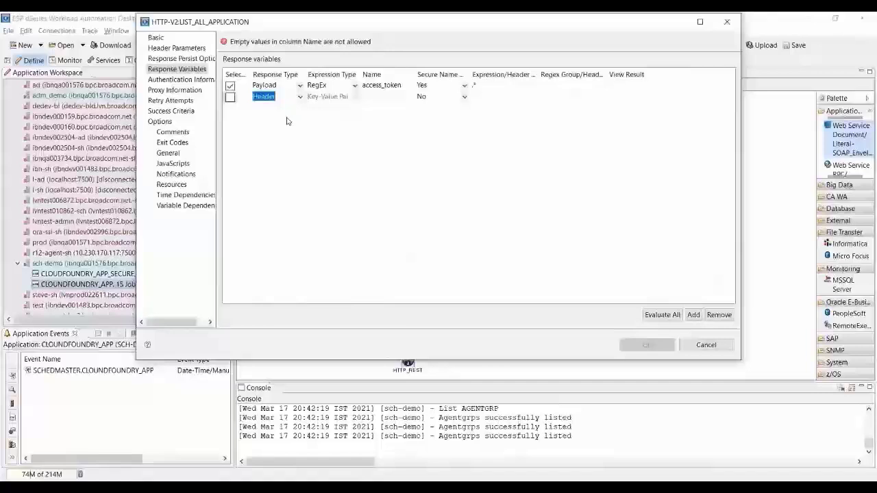
pyautogui.click(379, 96)
pyautogui.write('access_token')
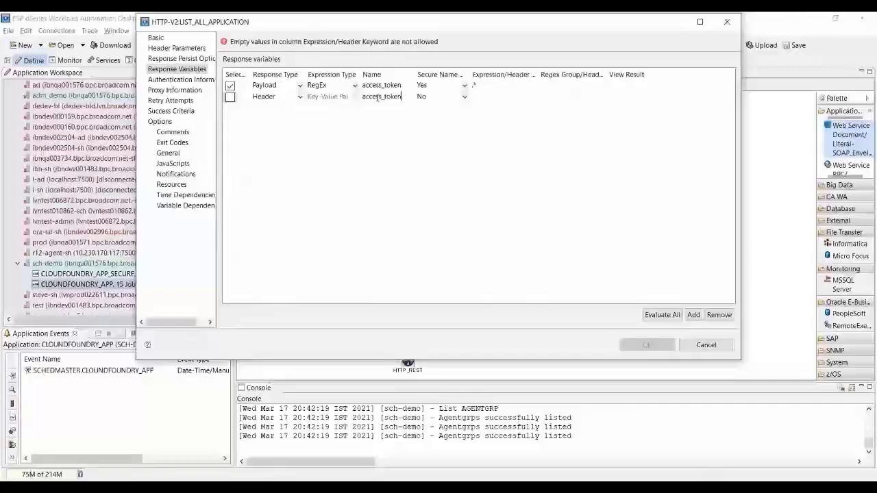
pyautogui.write('_header')
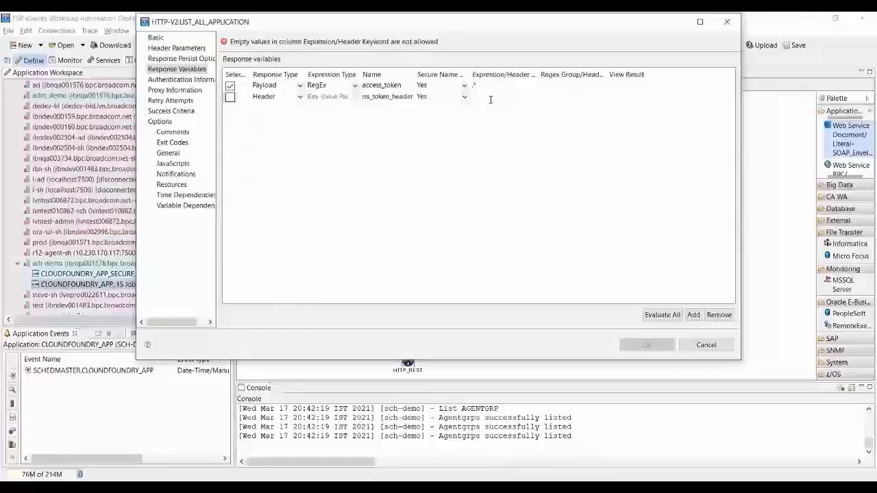
pyautogui.write('1')
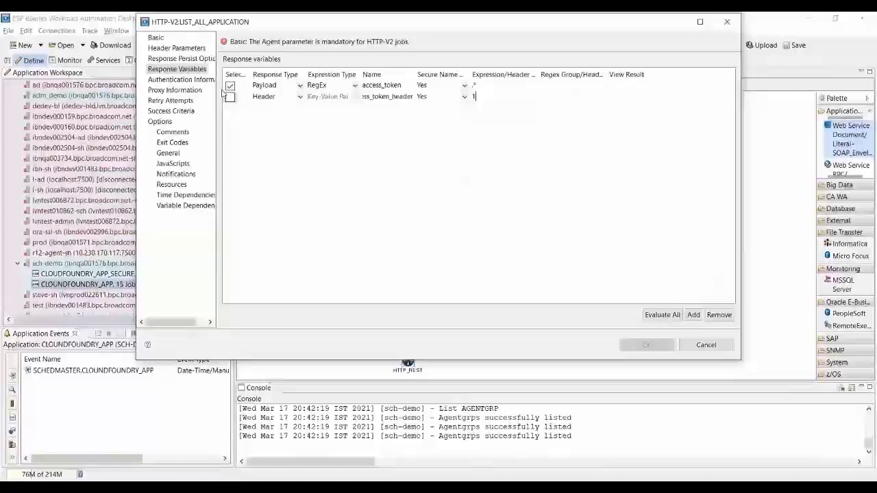
pyautogui.click(231, 96)
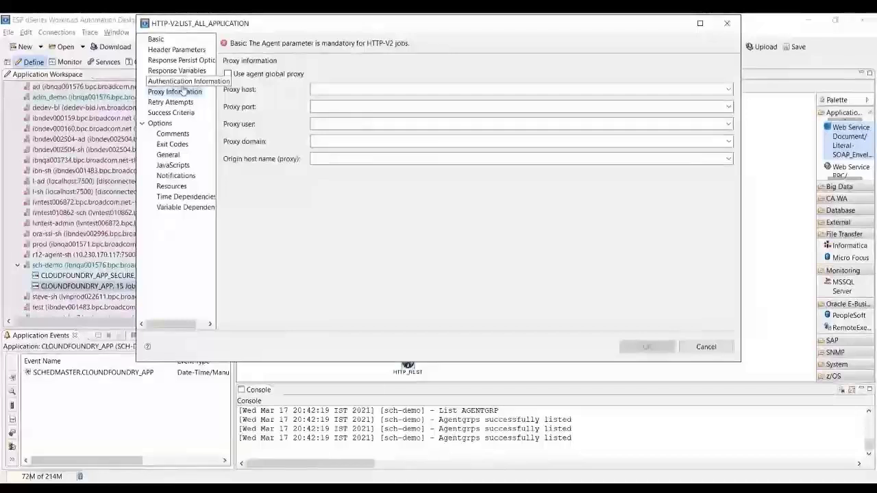
# Close the evaluation window, review the authentication and proxy settings, then show the Retry Attempts page.
pyautogui.click(181, 80)
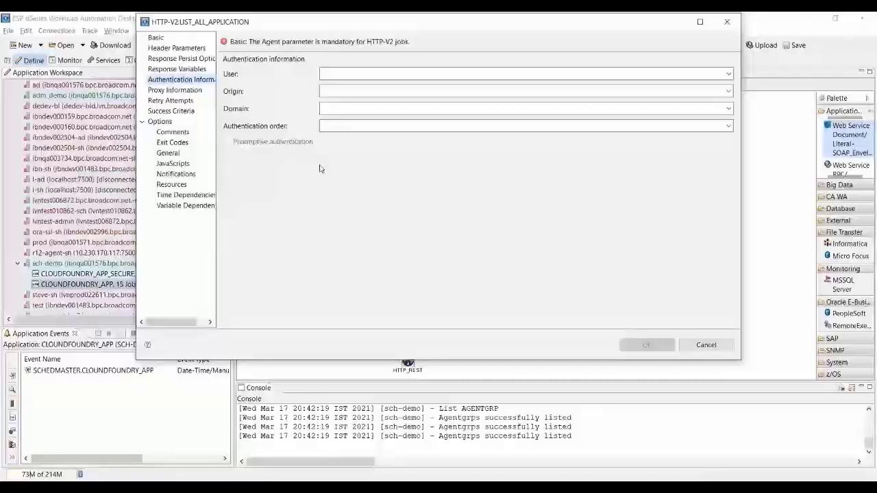
pyautogui.click(728, 128)
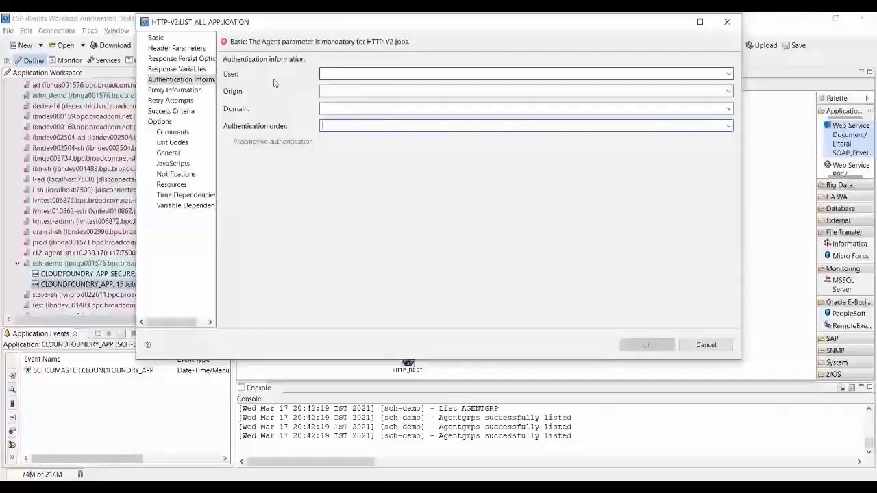
pyautogui.click(175, 91)
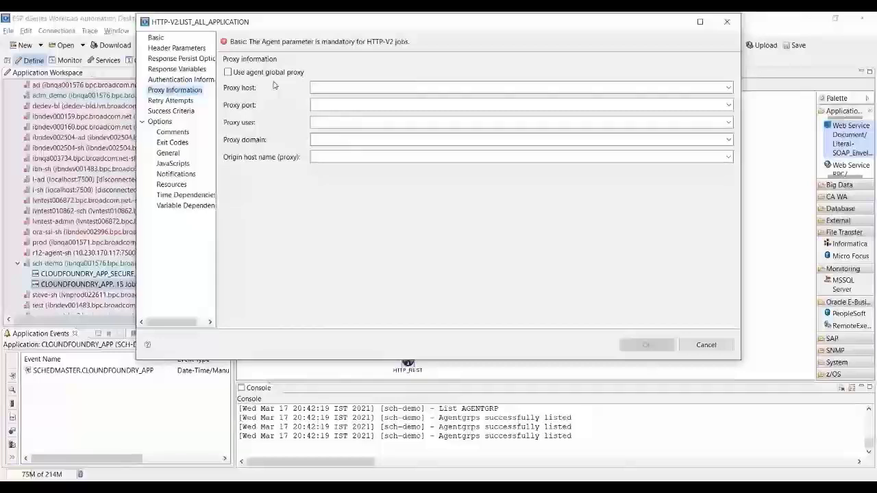
pyautogui.click(185, 102)
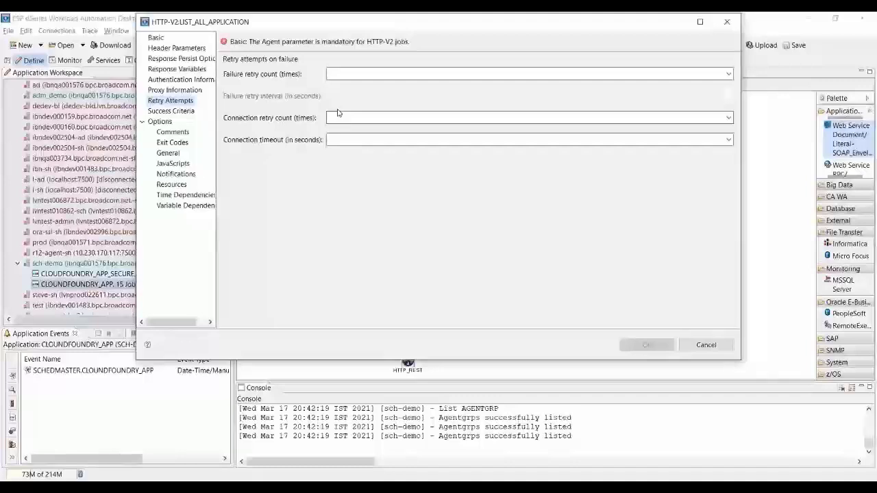
# Set failure retries to 10 at a 5-second interval, then show the Success Criteria page.
pyautogui.click(369, 74)
pyautogui.write('10')
pyautogui.press('Tab')
pyautogui.write('5')
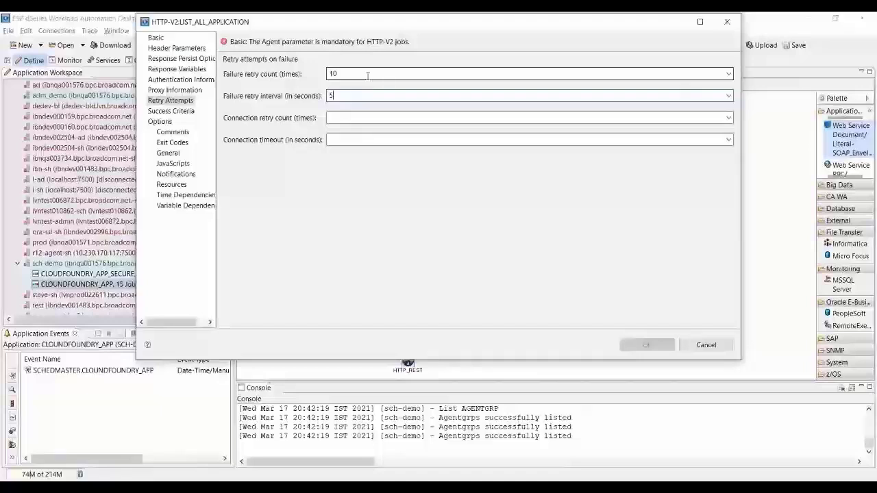
pyautogui.click(348, 118)
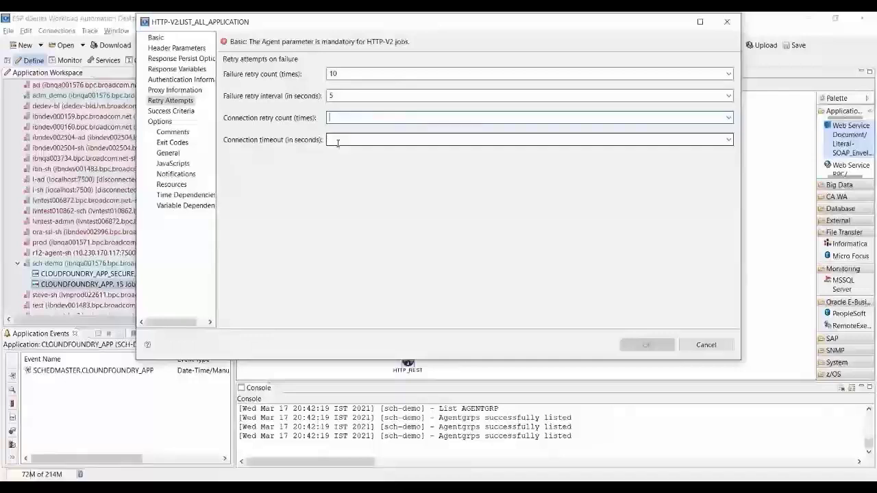
pyautogui.click(337, 140)
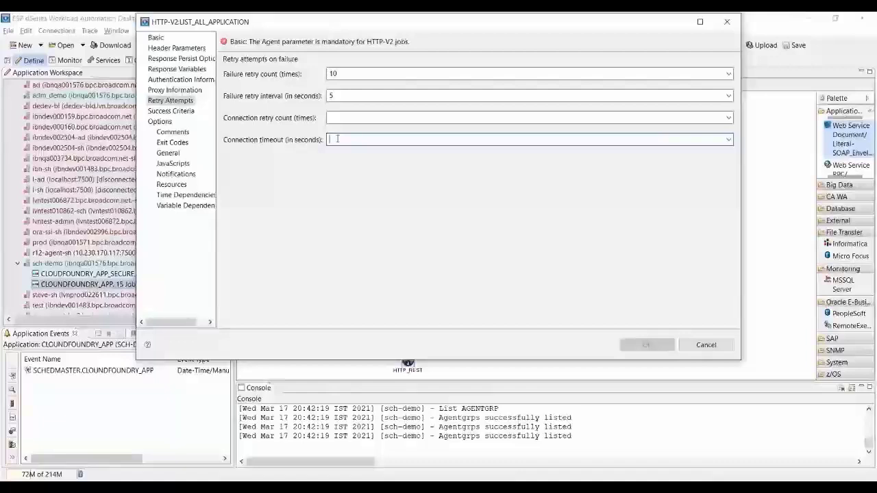
pyautogui.click(171, 111)
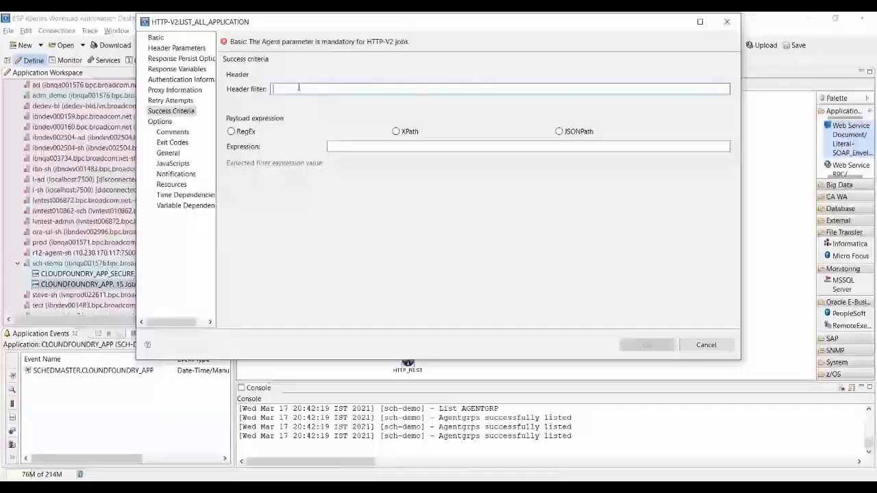
# Add an XPath success check on /book/author expecting 'Jack' and set the exit code interpretation.
pyautogui.press('Tab')
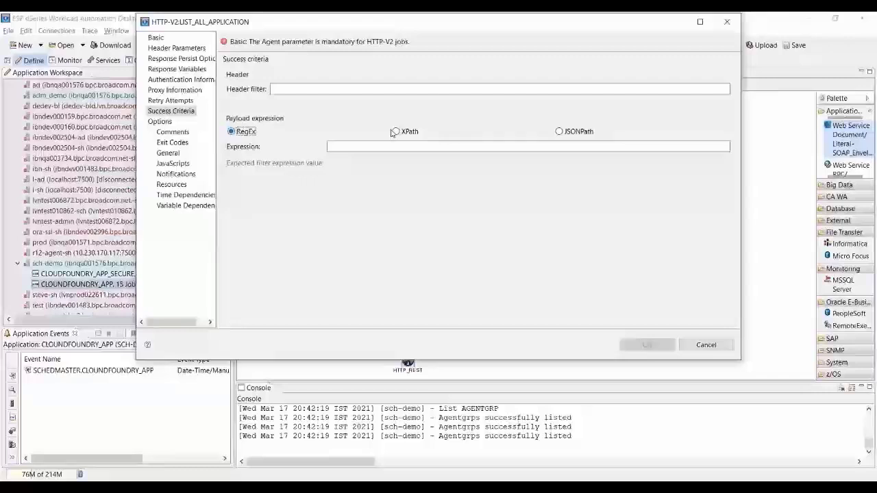
pyautogui.click(395, 131)
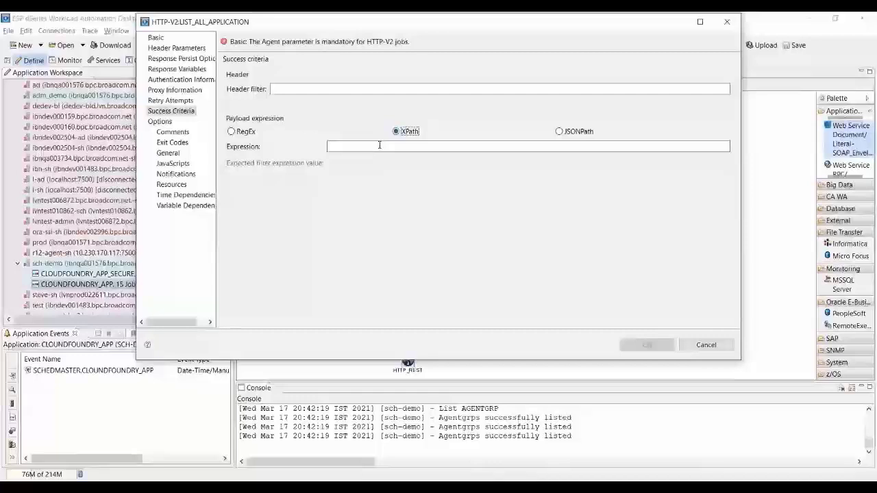
pyautogui.click(379, 145)
pyautogui.write('/book/autho')
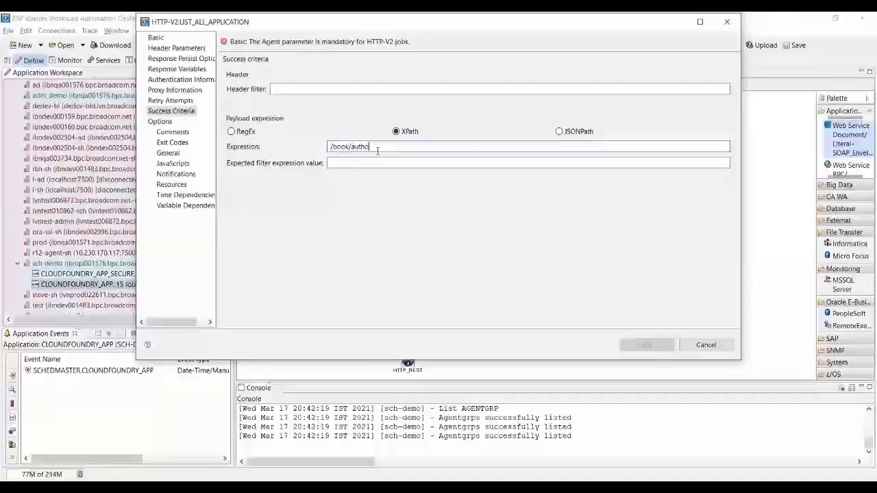
pyautogui.write('r')
pyautogui.press('Tab')
pyautogui.write('Ja')
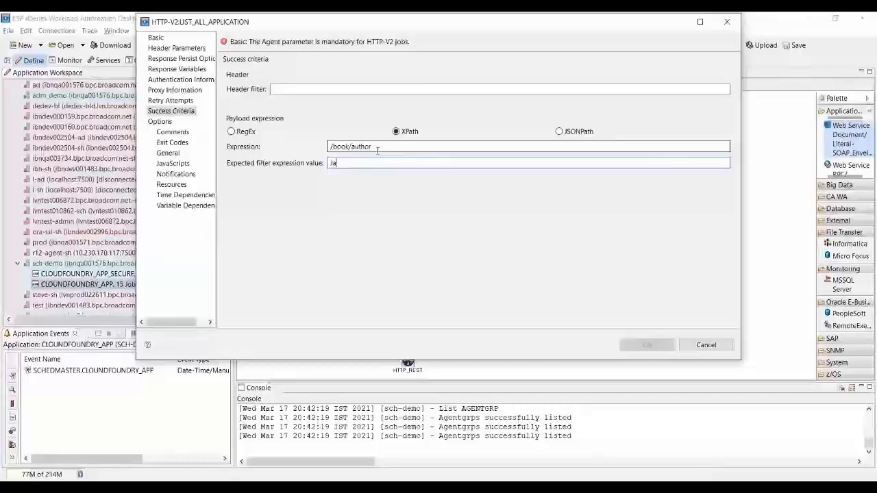
pyautogui.write('ck')
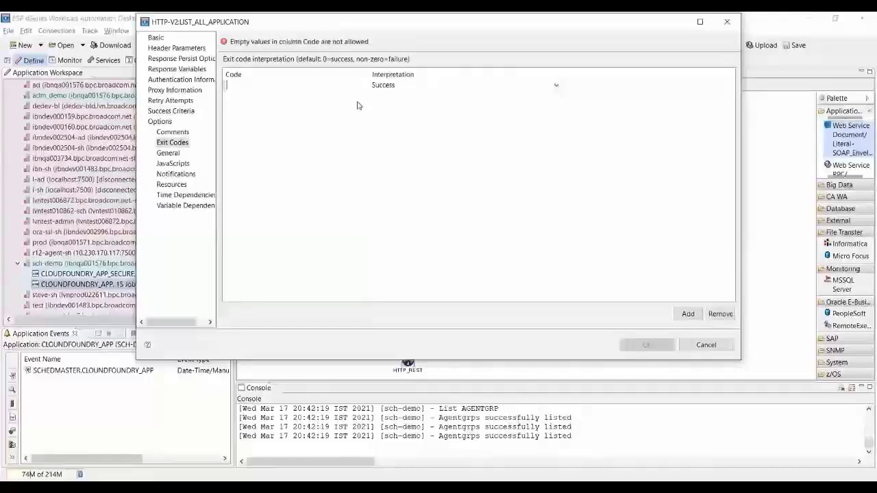
pyautogui.click(384, 85)
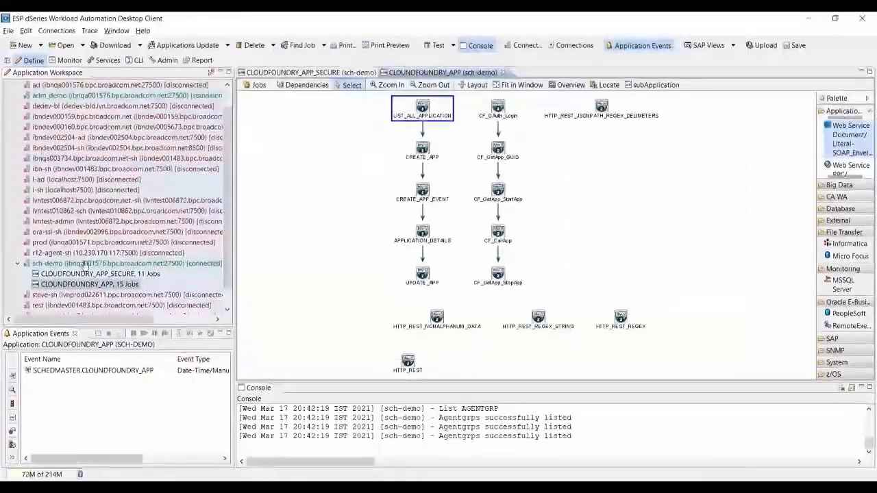
# Download SOAP_WSO and SOAP_WSO_SECURE from sch-demo and open the Login job's properties.
pyautogui.click(84, 265)
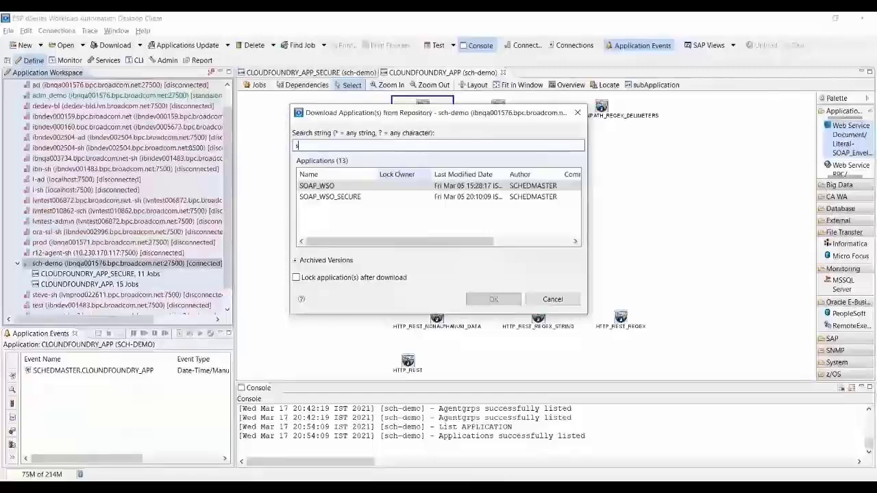
pyautogui.doubleClick(561, 186)
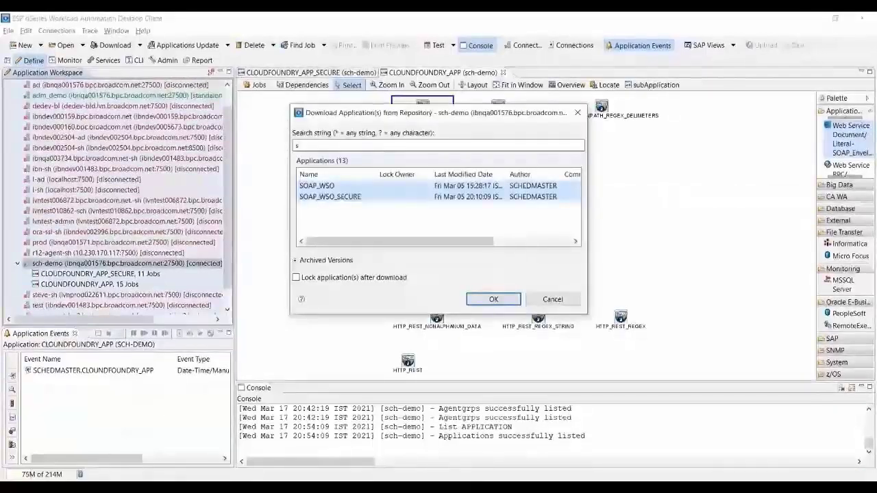
pyautogui.press('Return')
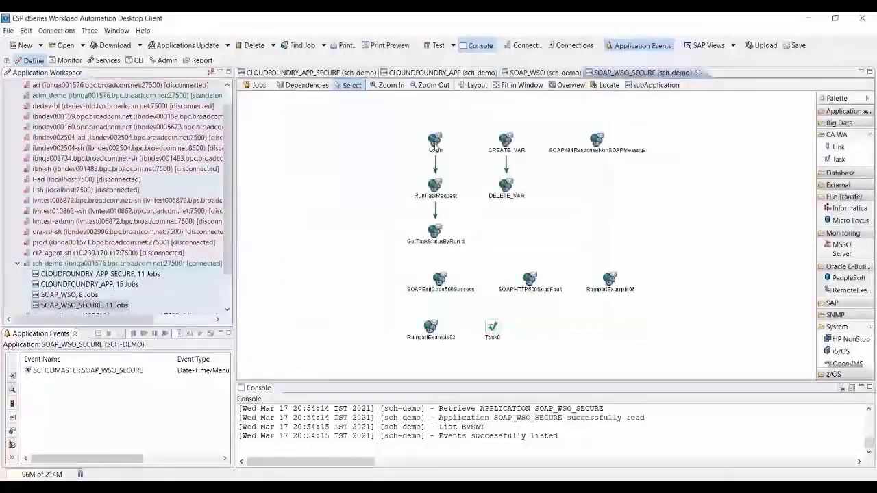
pyautogui.click(434, 146)
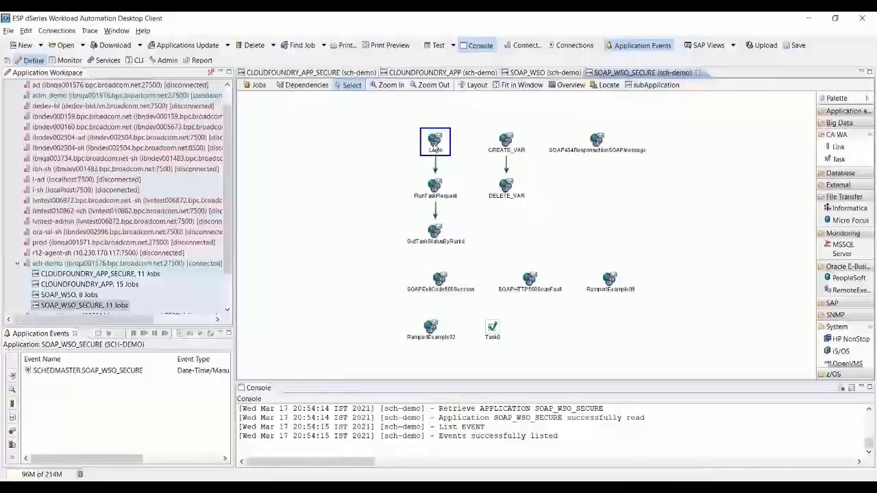
pyautogui.doubleClick(433, 144)
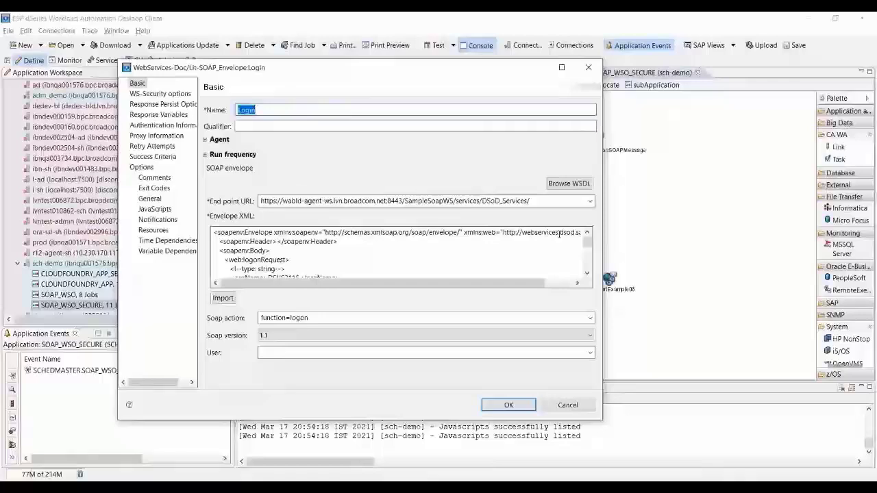
pyautogui.click(565, 186)
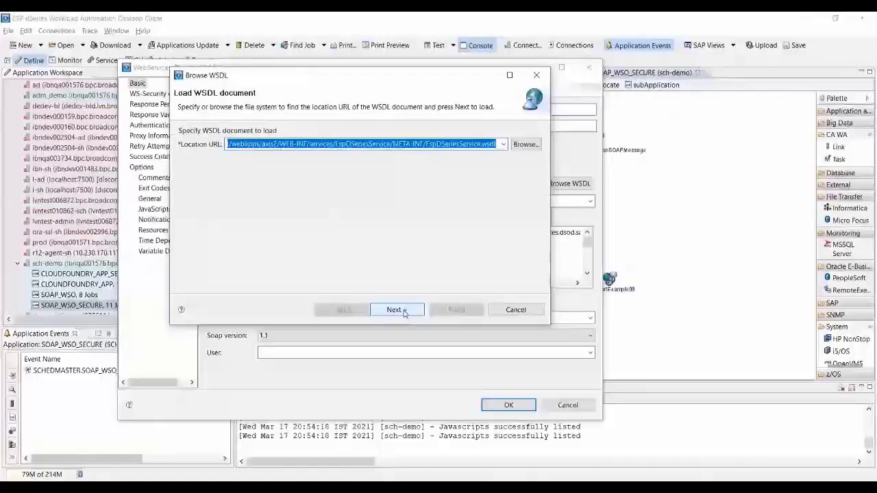
# Load the EspDSeriesService WSDL, choose the triggerAddEvent operation, and finish the wizard.
pyautogui.click(405, 312)
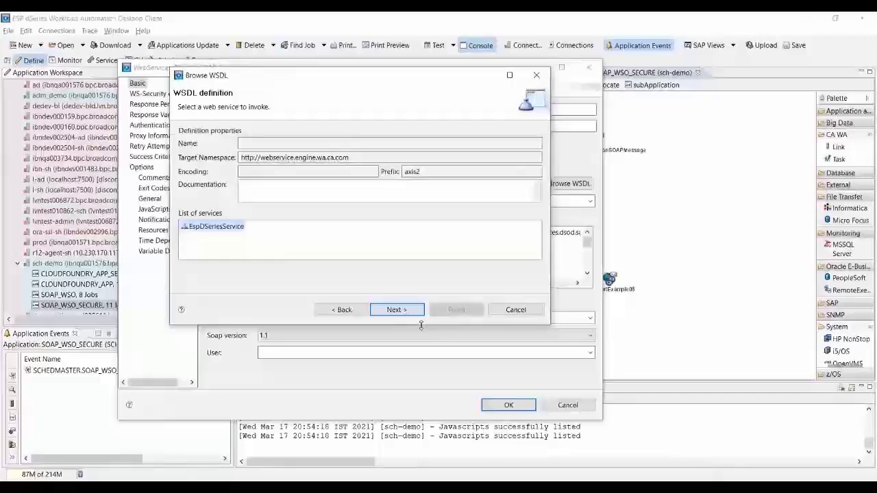
pyautogui.click(399, 309)
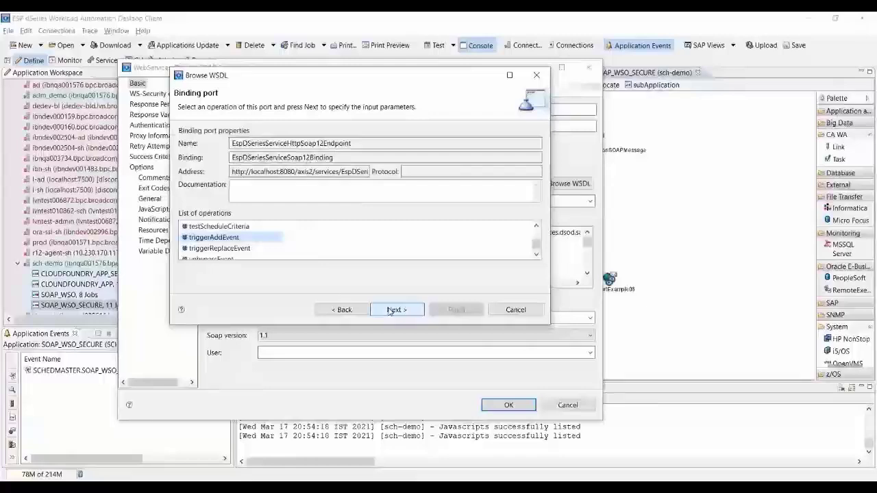
pyautogui.click(395, 310)
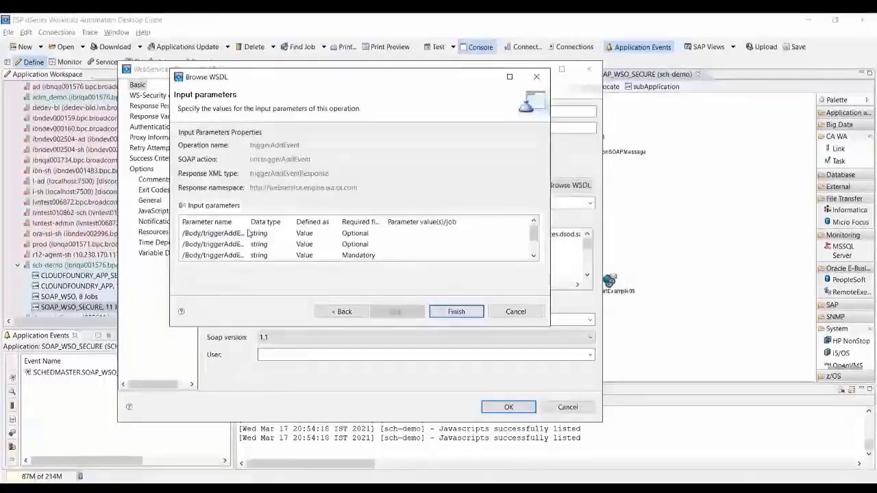
pyautogui.moveTo(536, 237)
pyautogui.mouseDown()
pyautogui.moveTo(535, 250)
pyautogui.moveTo(540, 229)
pyautogui.mouseUp()
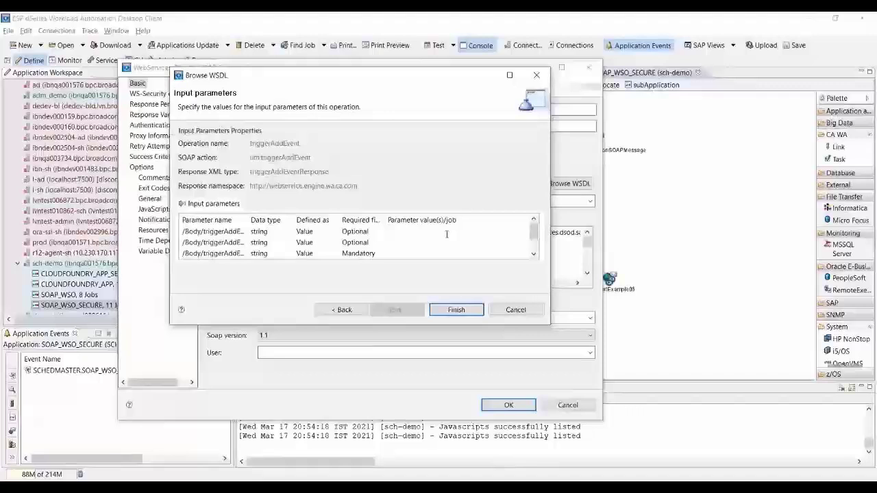
pyautogui.click(456, 309)
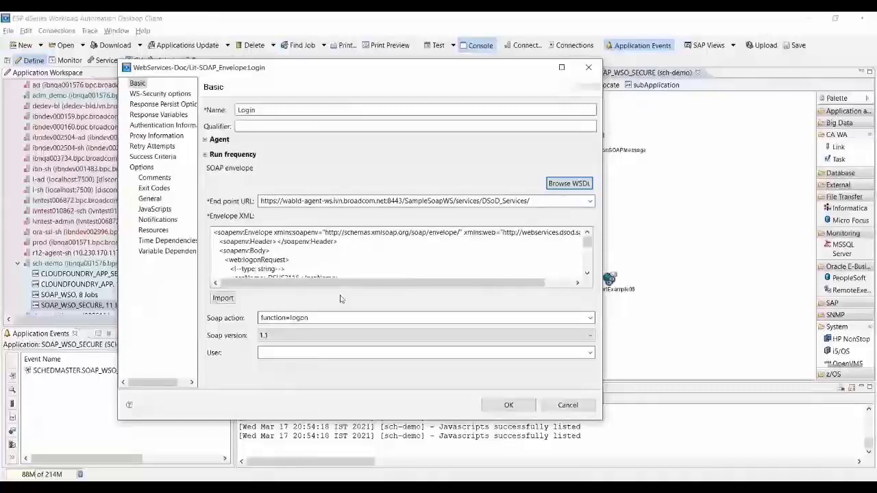
pyautogui.scroll(-3, 349, 246)
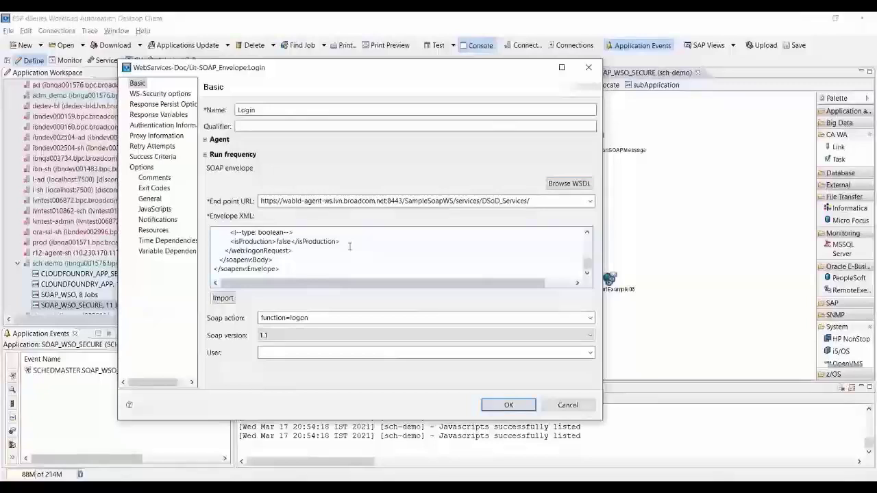
pyautogui.scroll(5, 471, 260)
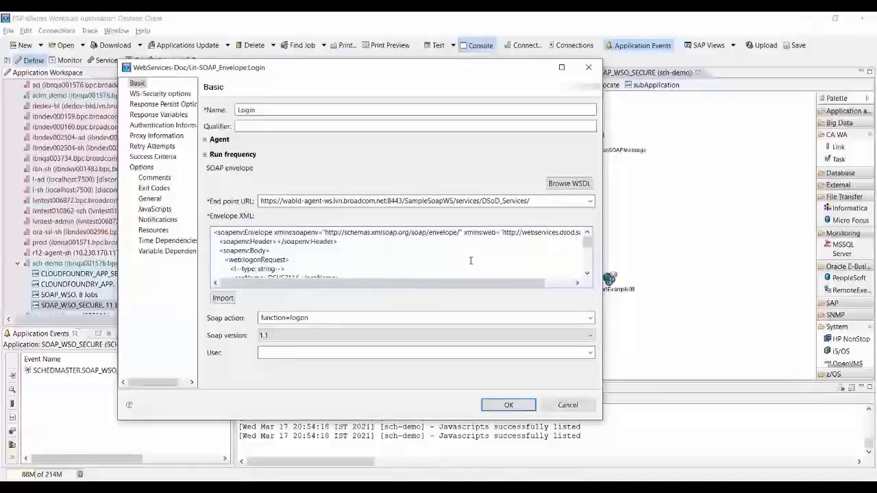
pyautogui.click(223, 297)
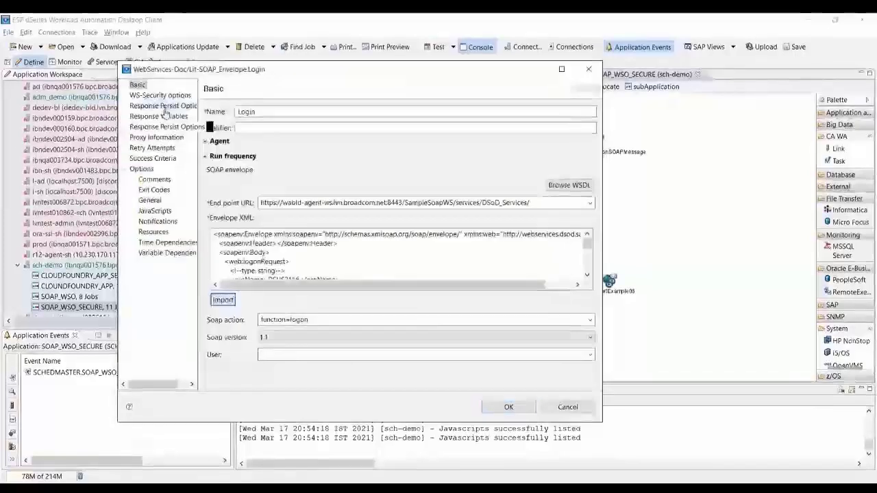
# Keep XPath as SessionId's expression type under Response Variables, then view Authentication Information.
pyautogui.click(152, 107)
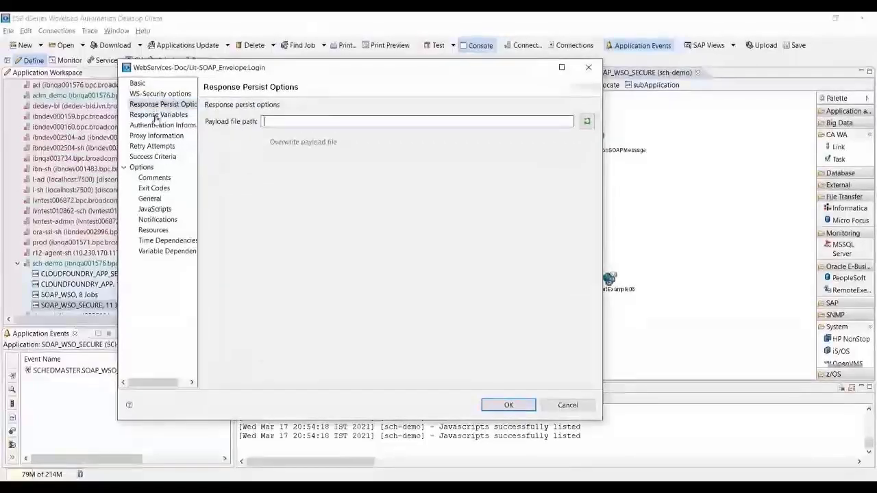
pyautogui.click(157, 115)
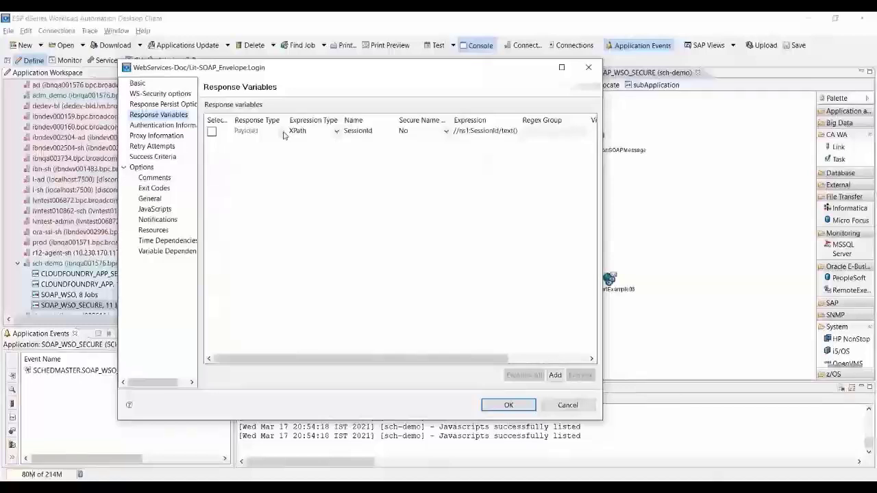
pyautogui.click(294, 131)
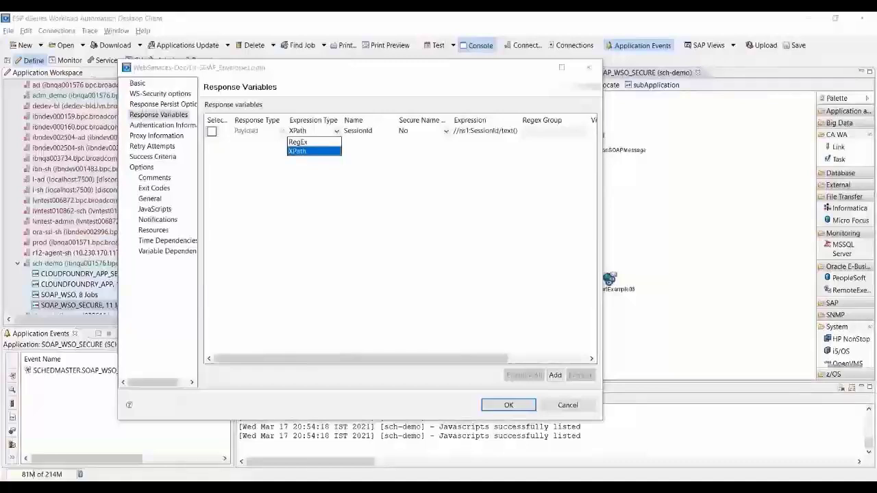
pyautogui.click(314, 150)
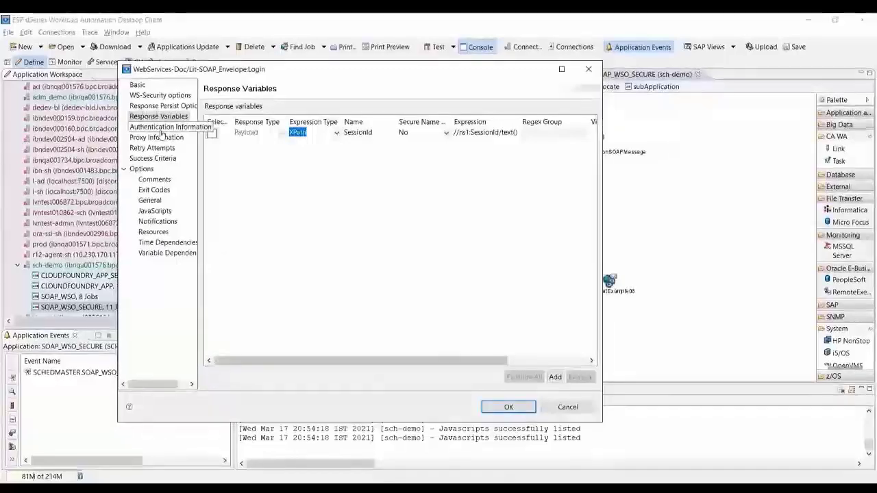
pyautogui.click(161, 131)
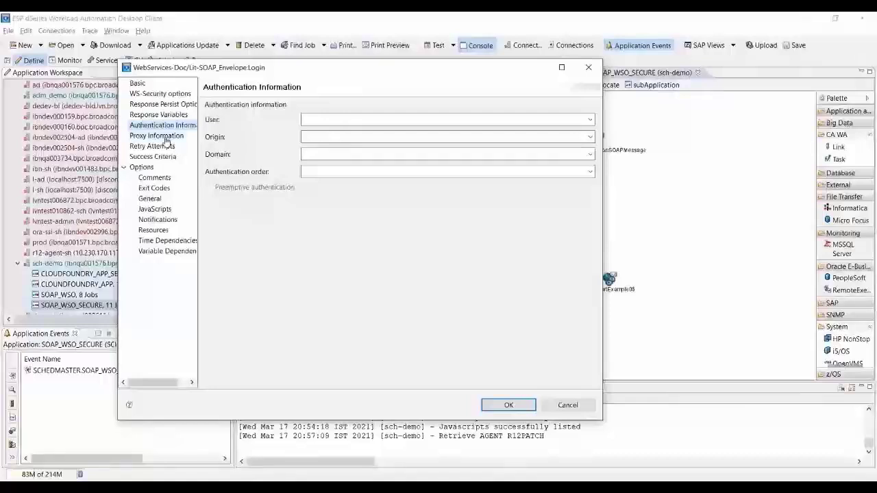
# View the Login job's Success Criteria page.
pyautogui.click(154, 157)
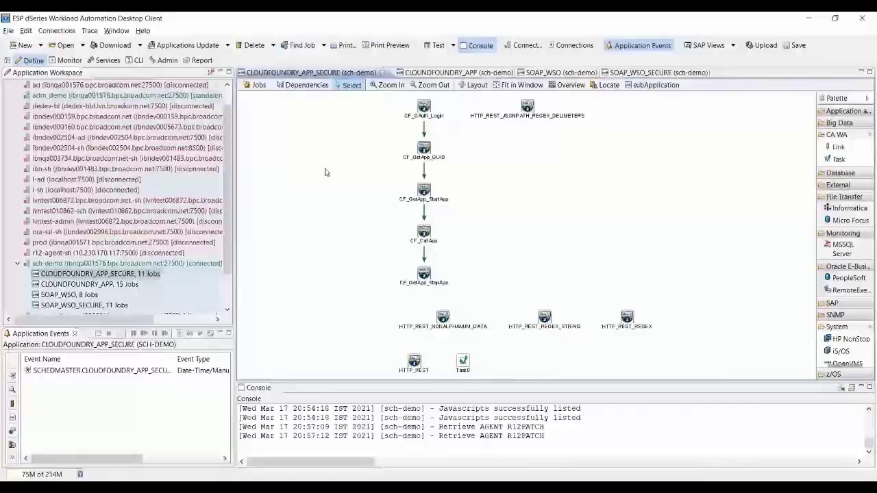
# Open CF_OAuth_Login's response variables and select the Token variable name.
pyautogui.doubleClick(424, 108)
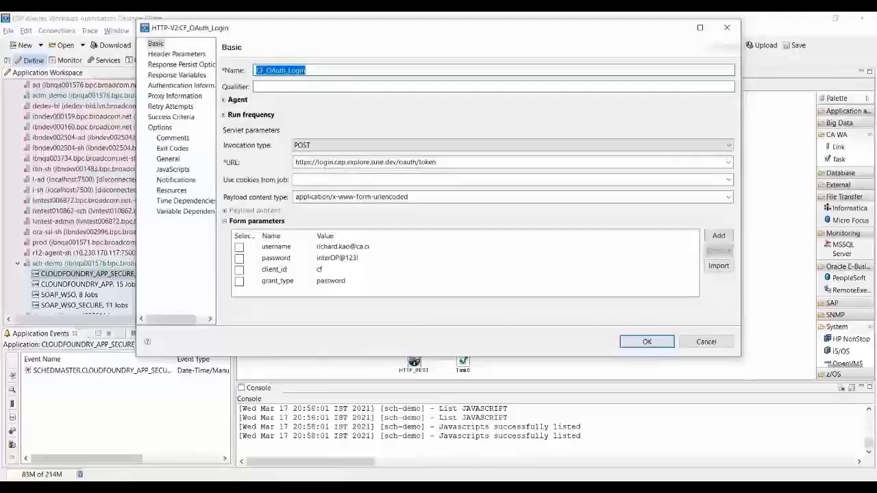
pyautogui.click(179, 75)
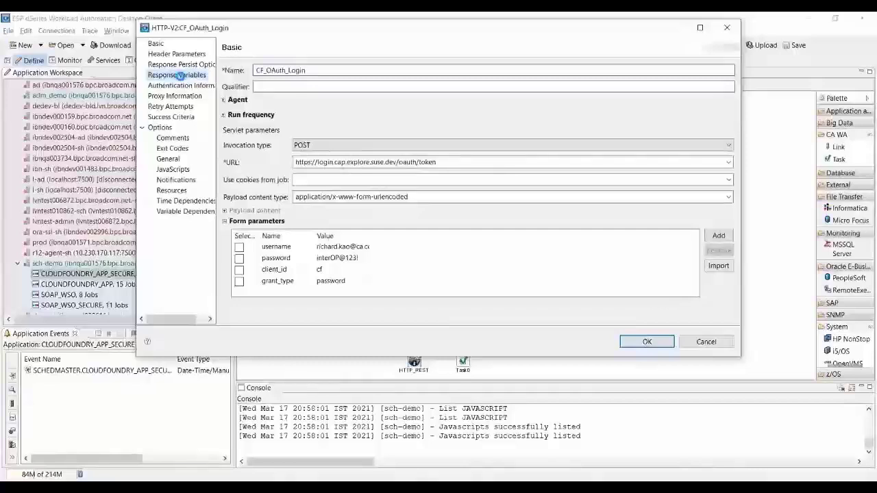
pyautogui.click(180, 76)
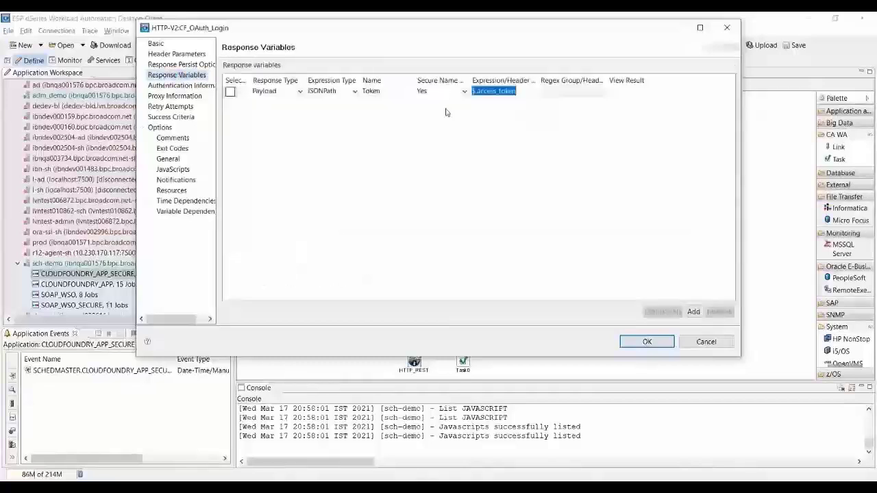
pyautogui.click(391, 95)
pyautogui.doubleClick(392, 94)
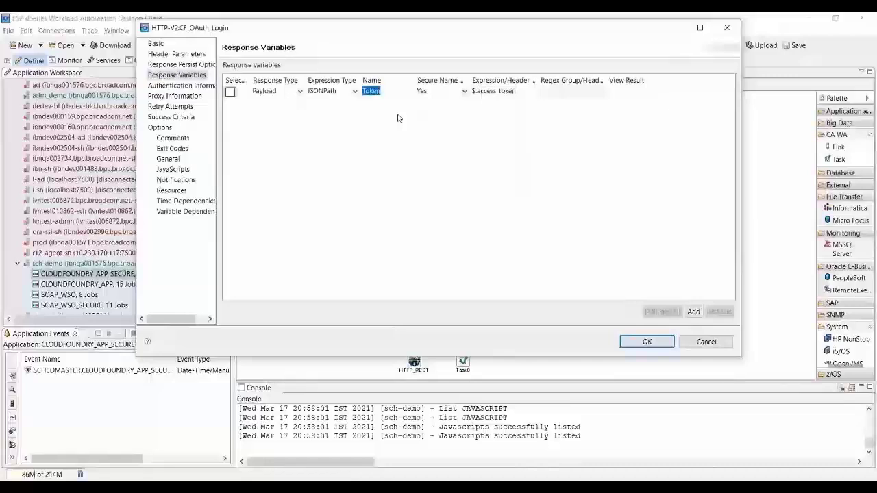
pyautogui.press('End')
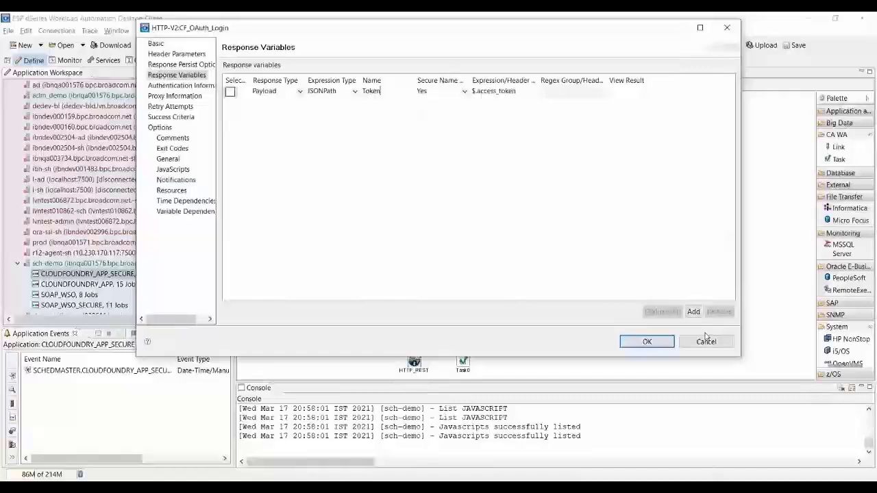
pyautogui.hotkey('shift', 'Home')
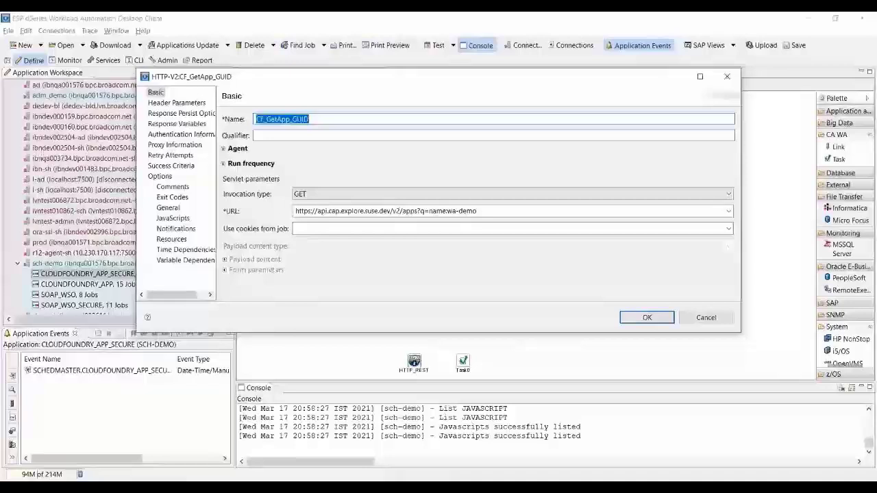
# Inspect CF_GetApp_GUID's Authorization bearer token reference, restore its original value, and close the dialog.
pyautogui.click(177, 102)
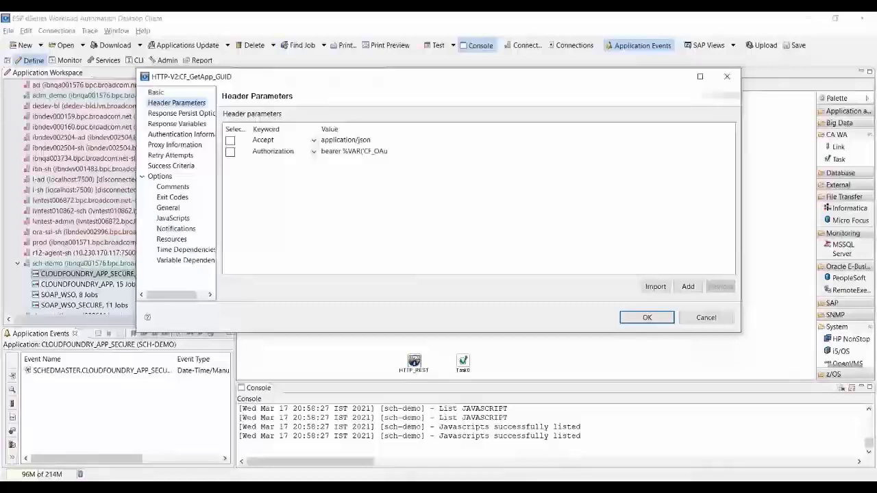
pyautogui.write('th_')
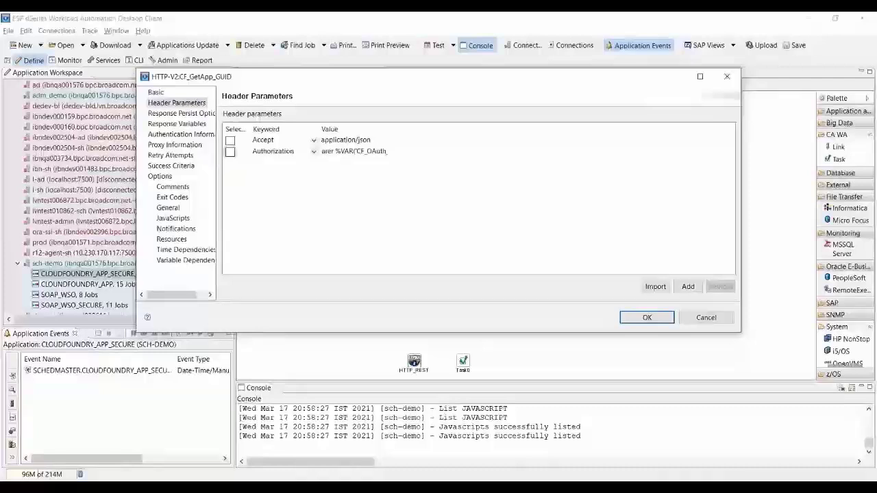
pyautogui.moveTo(335, 151); pyautogui.dragTo(362, 151)
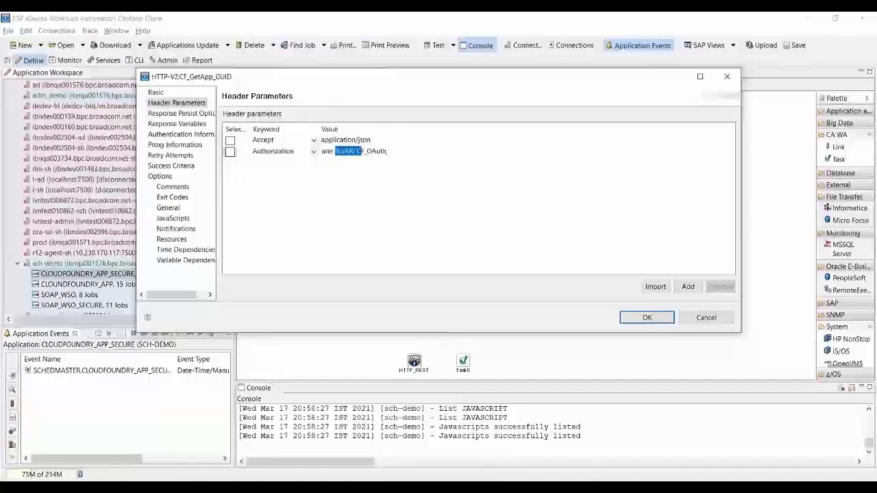
pyautogui.moveTo(357, 151); pyautogui.dragTo(377, 150)
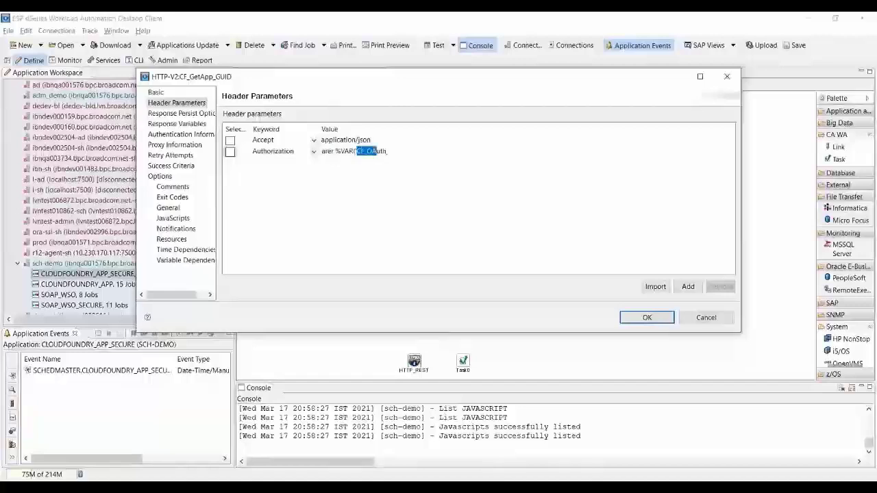
pyautogui.click(364, 151)
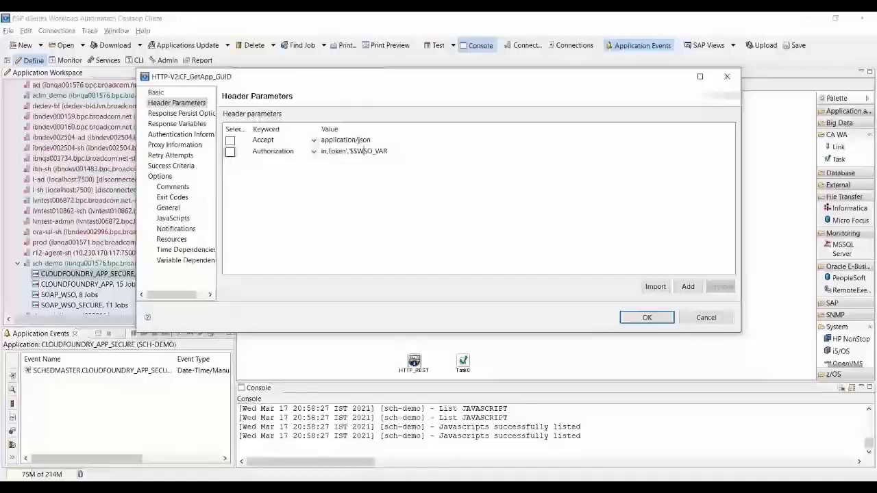
pyautogui.press('Home')
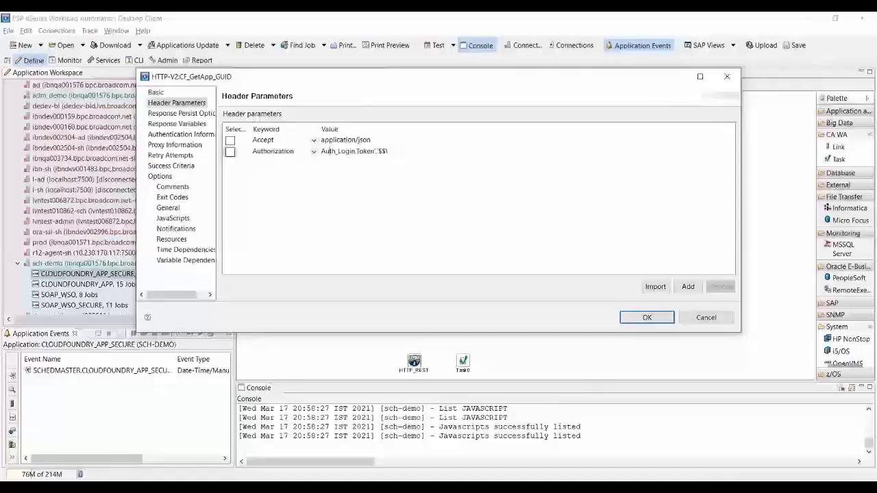
pyautogui.hotkey('ctrl', 'a')
pyautogui.hotkey('ctrl', 'v')
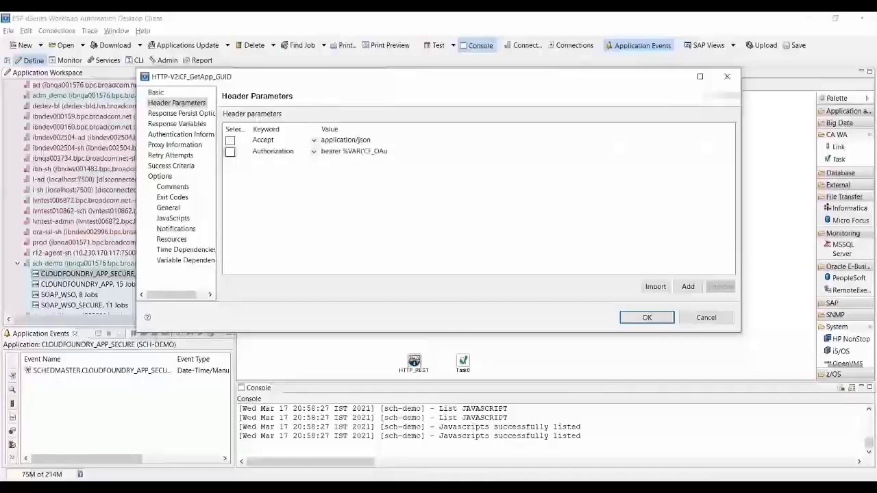
pyautogui.hotkey('ctrl', 'a')
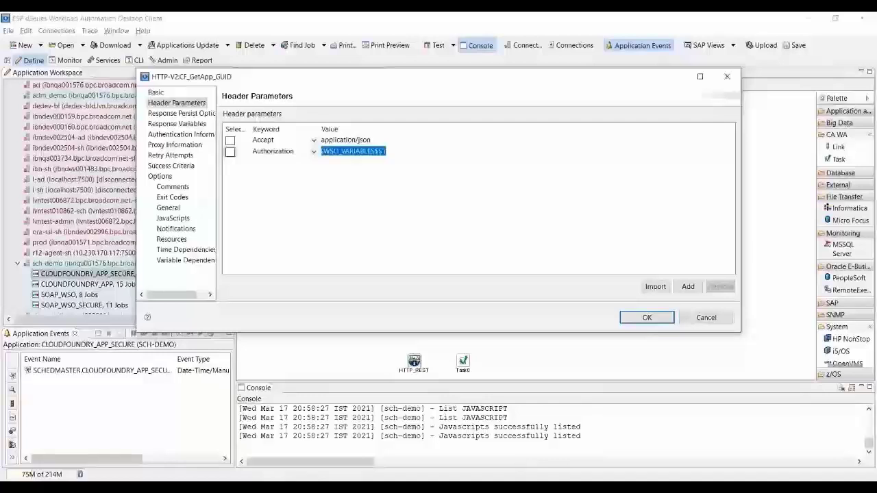
pyautogui.press('Escape')
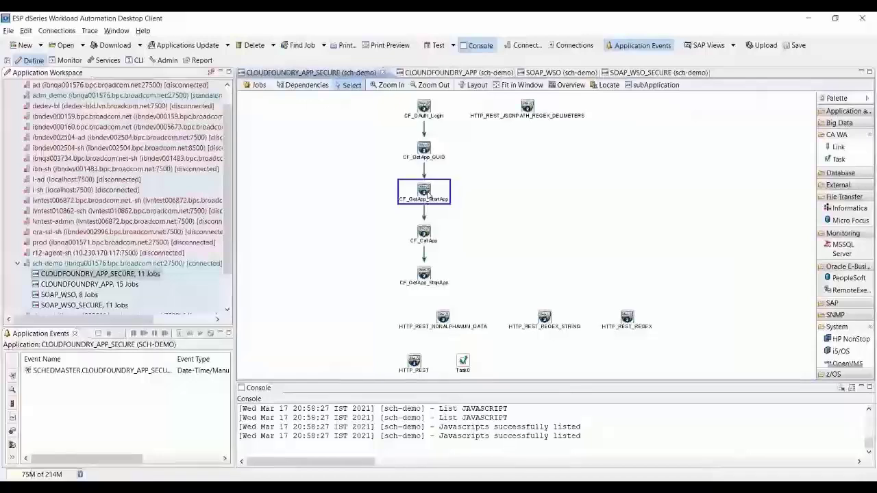
pyautogui.doubleClick(424, 149)
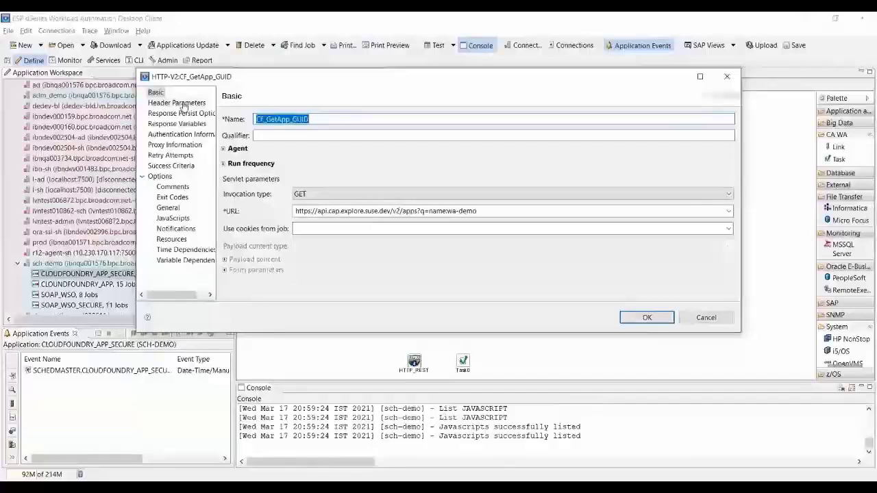
pyautogui.click(177, 124)
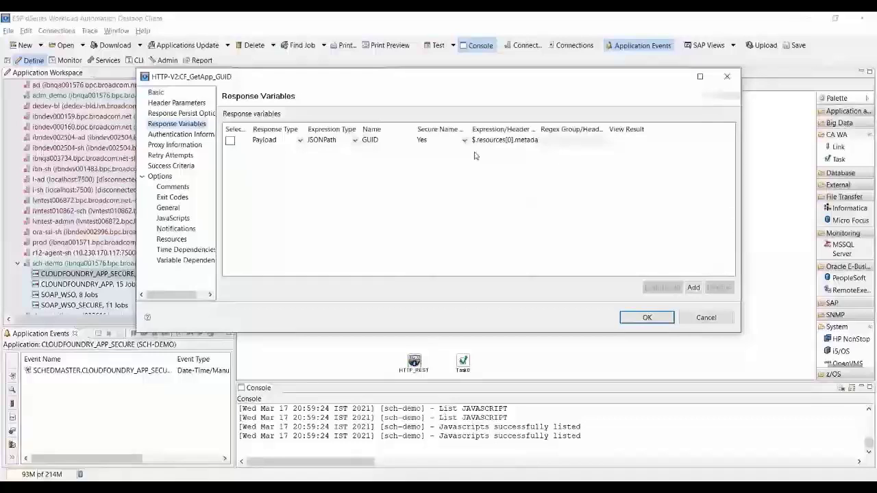
pyautogui.press('Return')
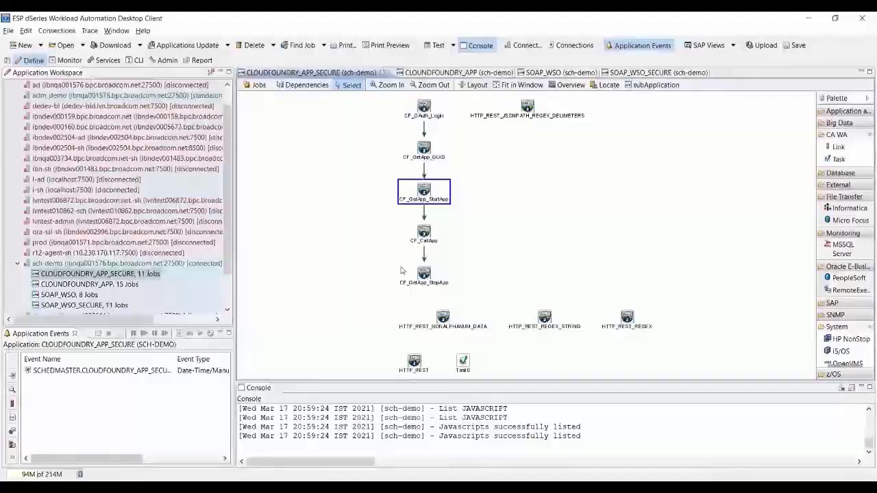
pyautogui.press('Return')
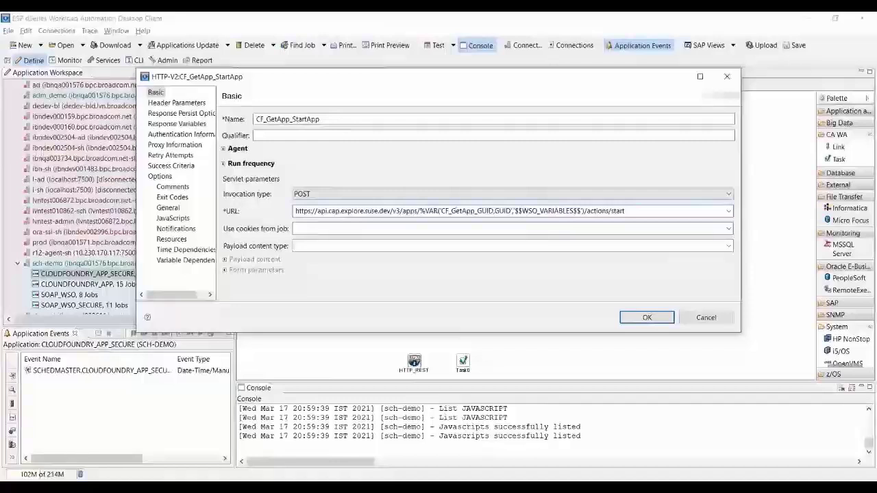
pyautogui.moveTo(419, 211); pyautogui.dragTo(584, 211)
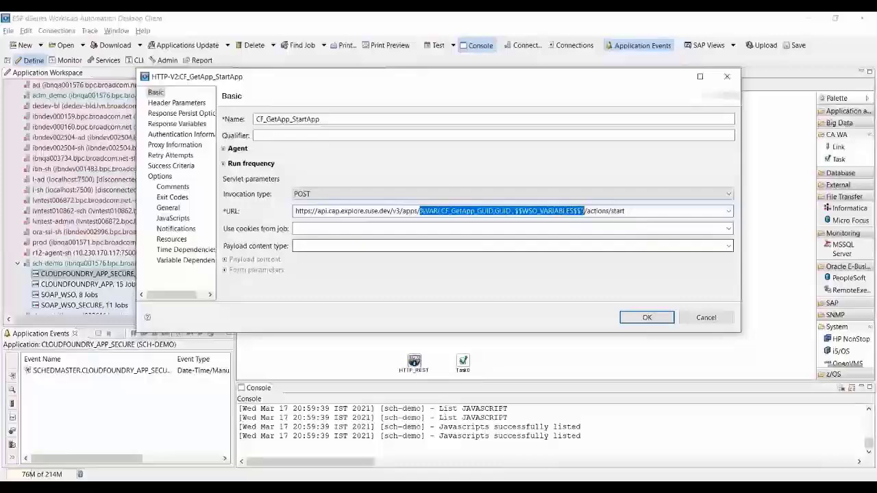
pyautogui.press('Escape')
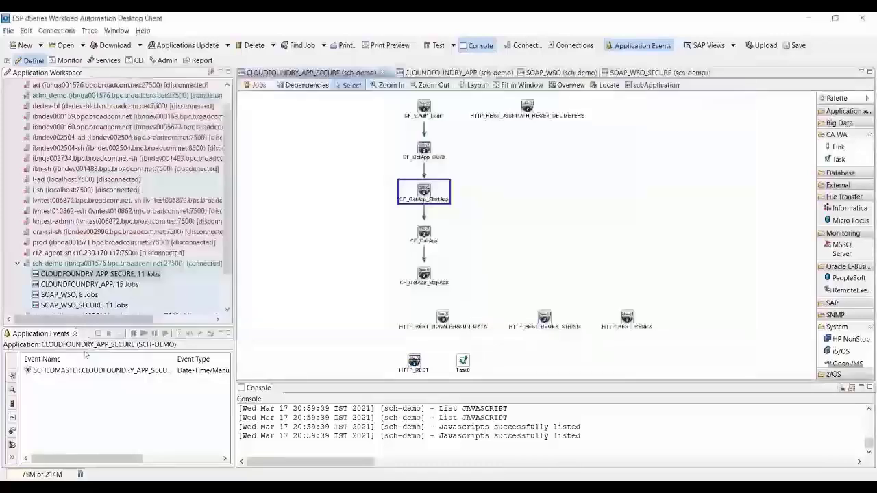
# Trigger the SCHEDMASTER event, open the CLOUDFOUNDRY_APP_SECURE.2 graph, and select CF_OAUTH_LOGIN and CF_GETAPP_GUID.
pyautogui.click(95, 370)
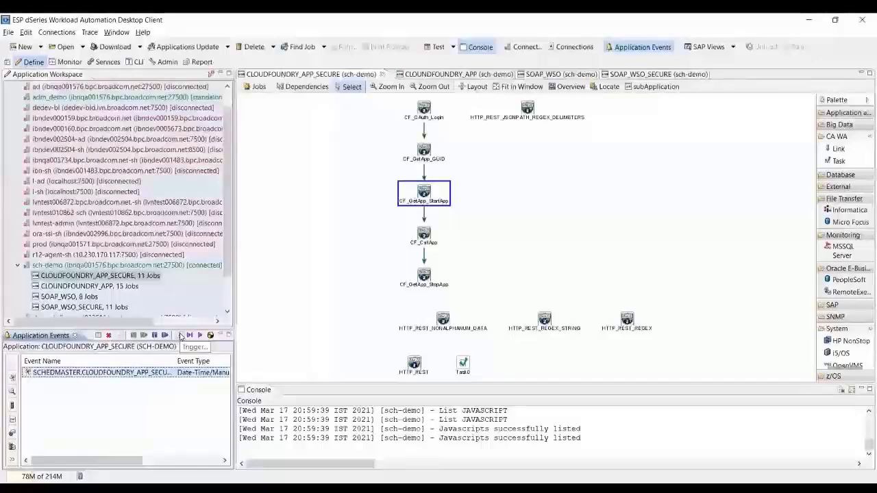
pyautogui.click(180, 336)
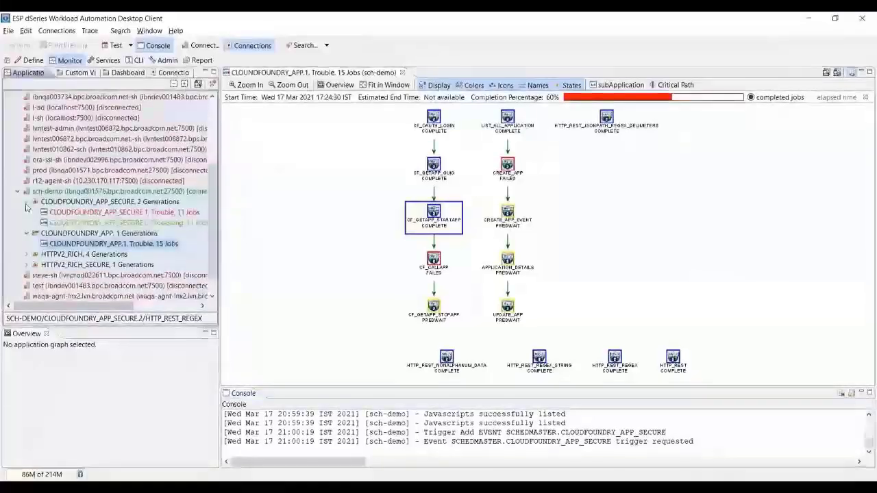
pyautogui.doubleClick(102, 223)
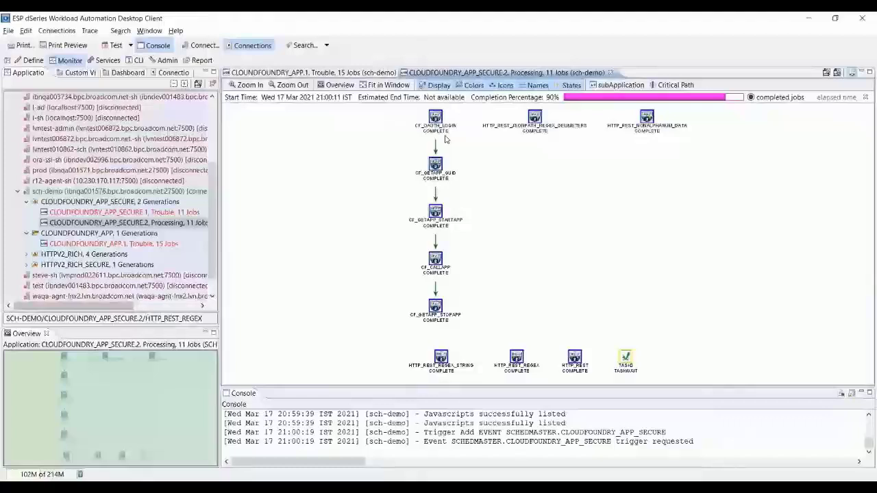
pyautogui.click(444, 136)
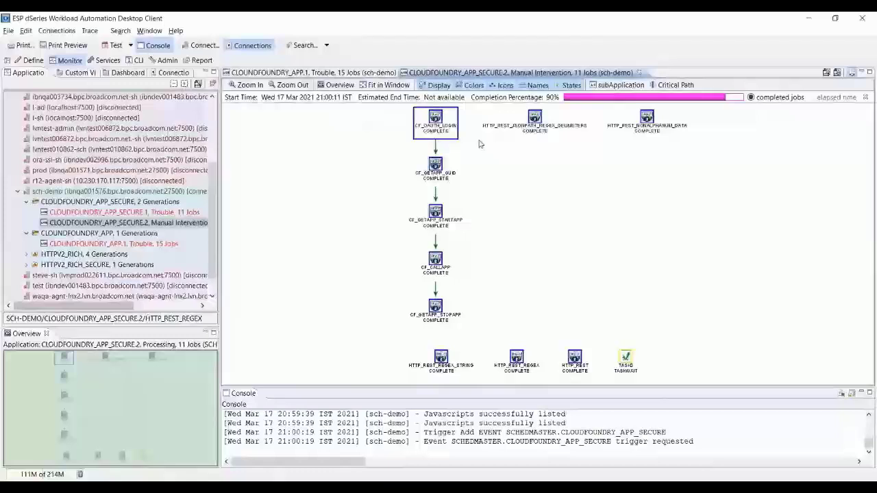
pyautogui.moveTo(436, 167)
pyautogui.click(453, 175)
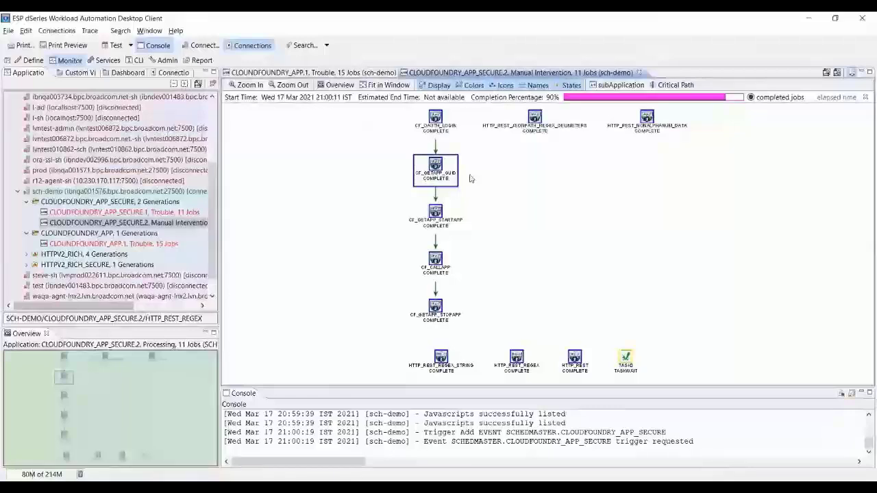
# Check the run details of CF_OAUTH_LOGIN, CF_GETAPP_GUID and CF_GETAPP_STARTAPP, confirming COMPLETE with 200 OK.
pyautogui.doubleClick(436, 118)
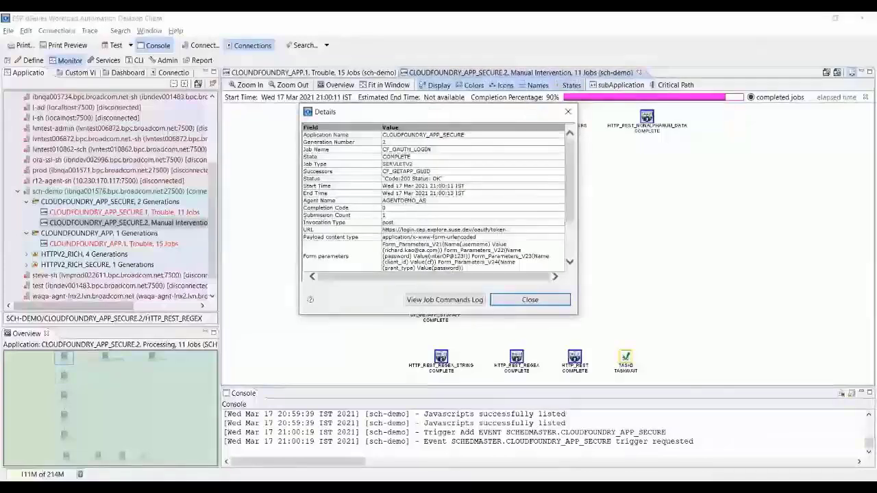
pyautogui.press('Down')
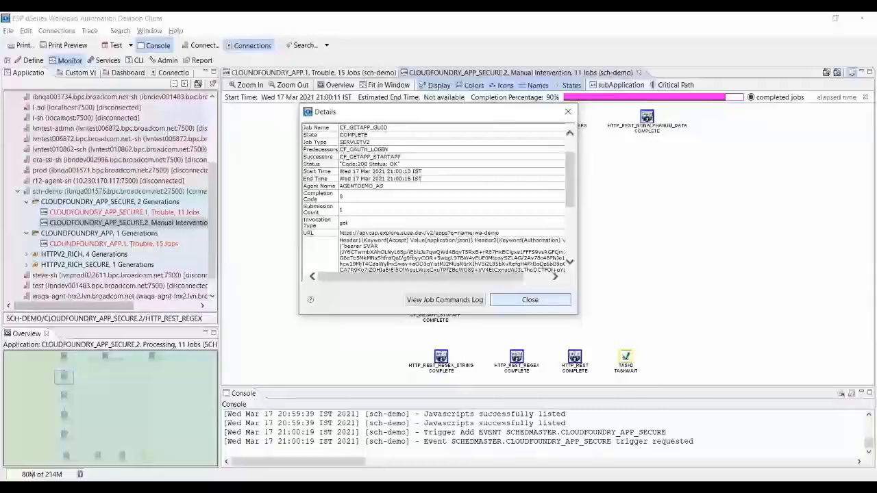
pyautogui.press('Escape')
pyautogui.press('Down')
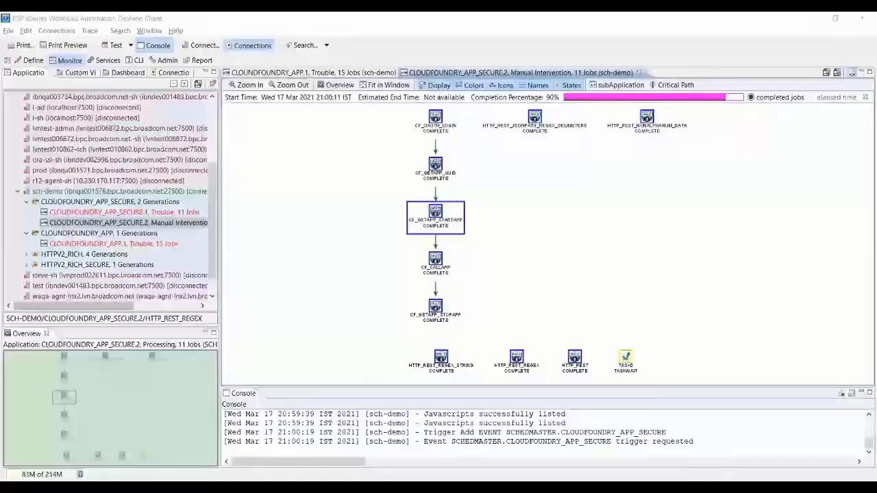
pyautogui.doubleClick(435, 215)
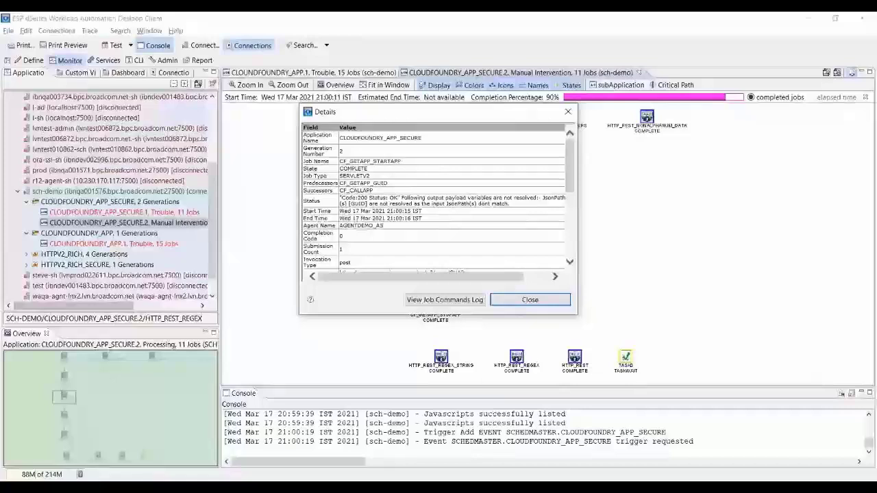
pyautogui.scroll(-2, 436, 198)
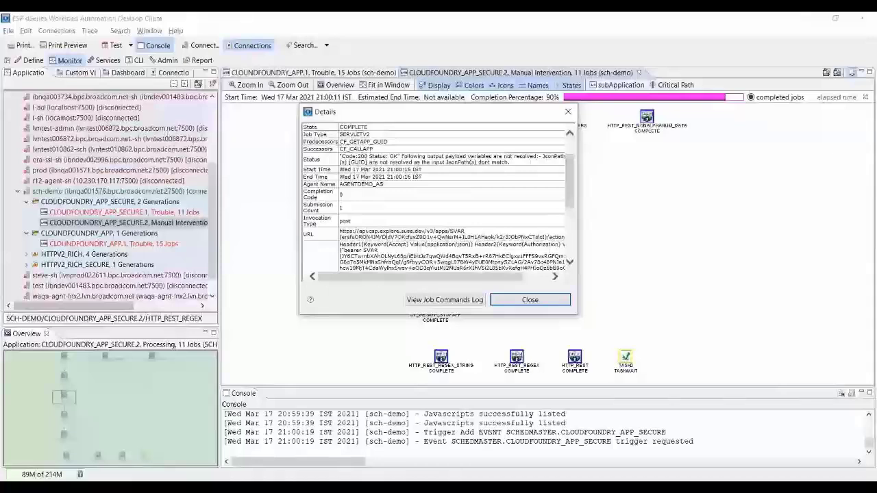
pyautogui.press('Escape')
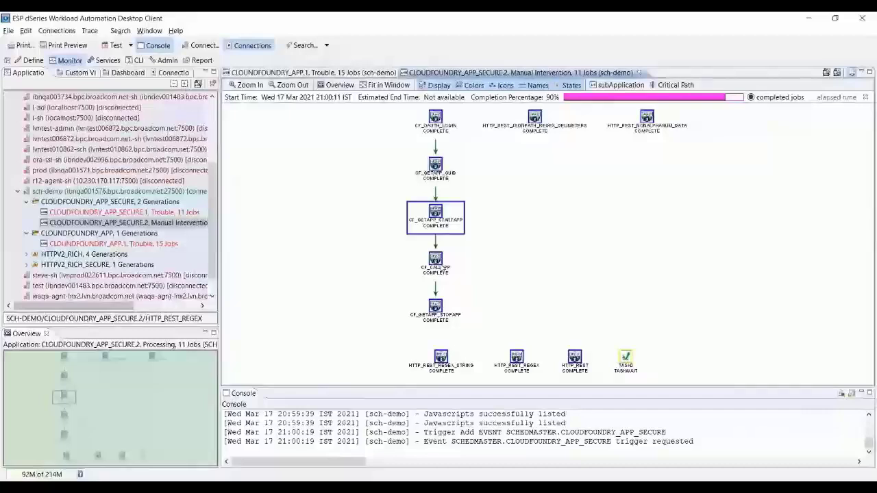
# Dismiss the CF_CALLAPP summary and inspect CF_GETAPP_GUID's details, including its GET URL and agent AGENTDEMO_AS.
pyautogui.moveTo(440, 272)
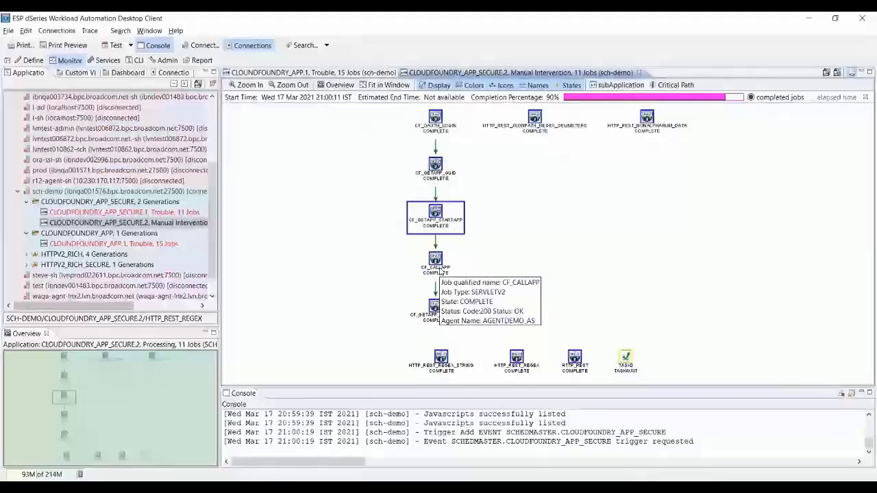
pyautogui.click(479, 274)
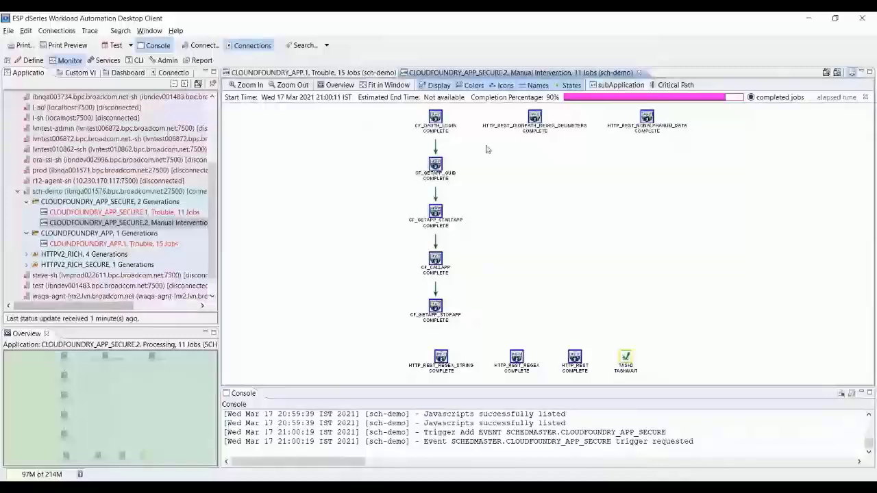
pyautogui.doubleClick(435, 165)
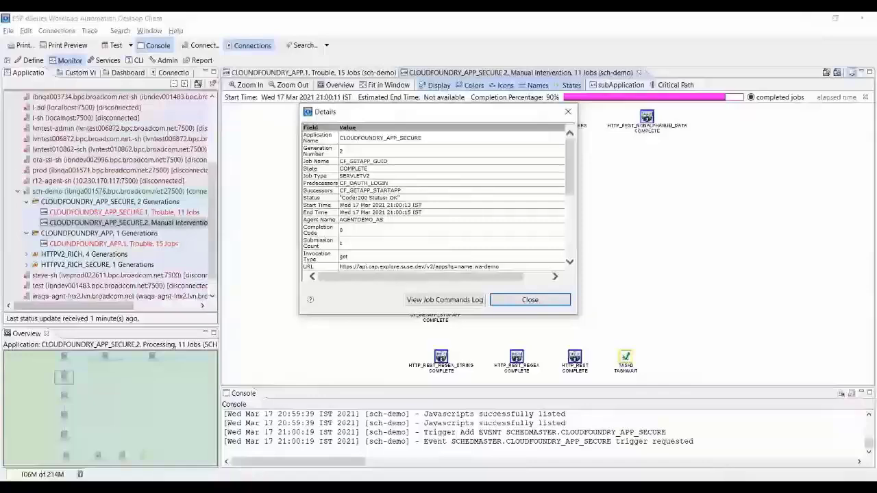
pyautogui.scroll(-3, 435, 198)
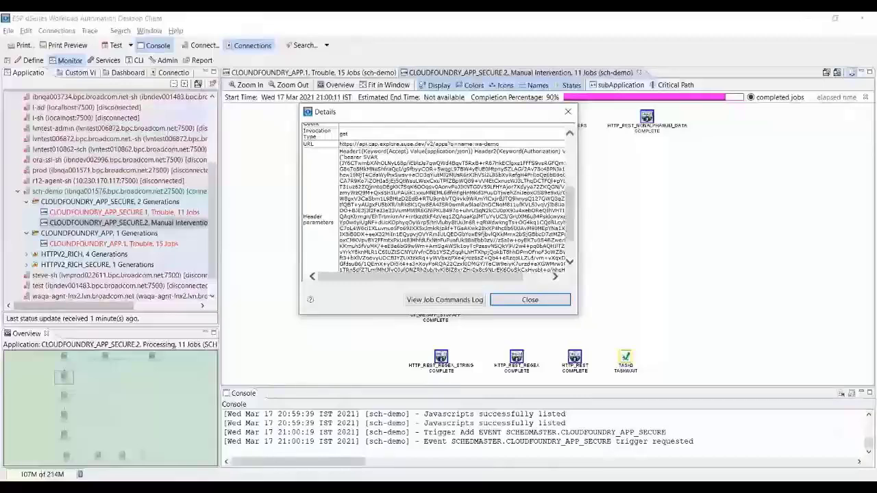
pyautogui.moveTo(362, 156); pyautogui.dragTo(559, 273)
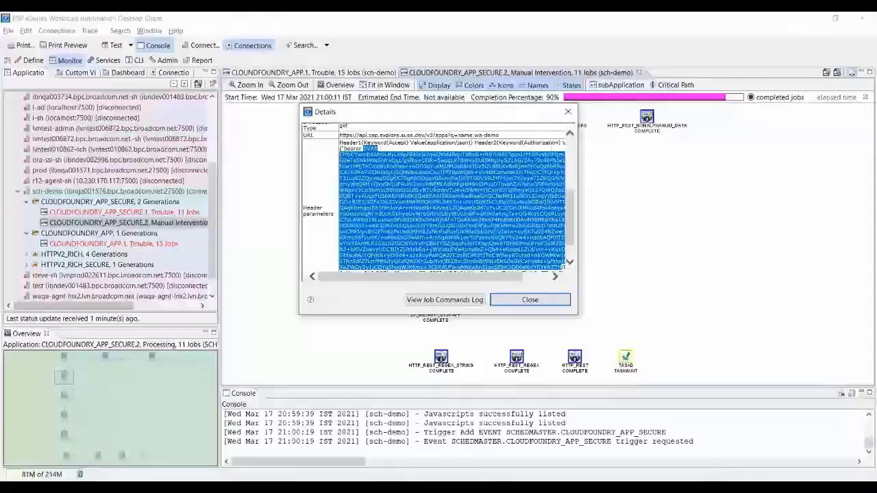
pyautogui.scroll(-1, 453, 198)
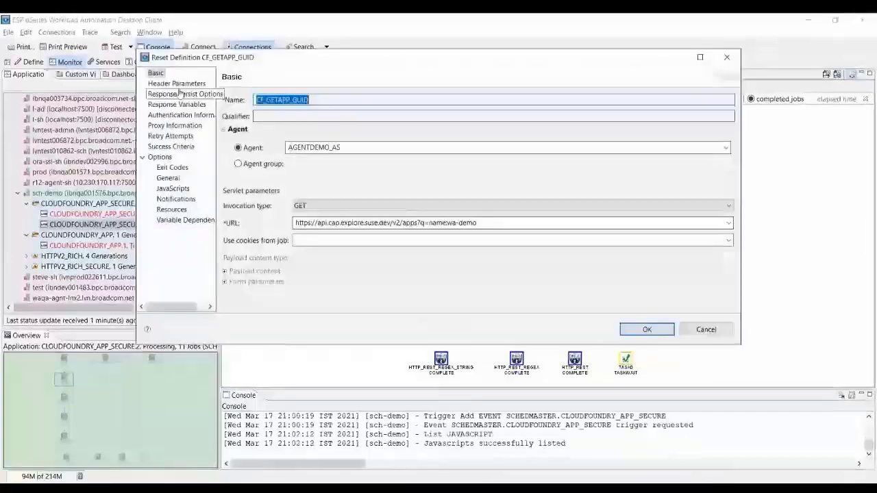
# Inspect the $VAR token in CF_GETAPP_GUID's Authorization header, then cancel without saving changes.
pyautogui.click(177, 83)
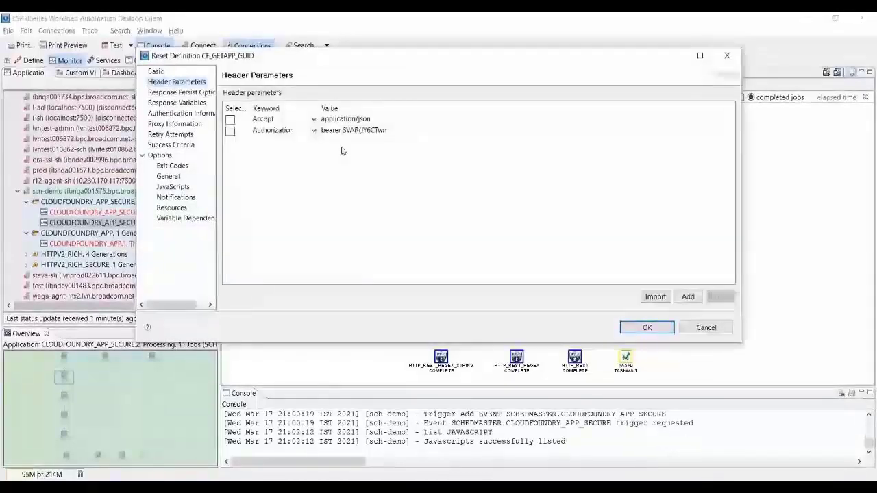
pyautogui.click(344, 130)
pyautogui.moveTo(344, 131); pyautogui.dragTo(404, 144)
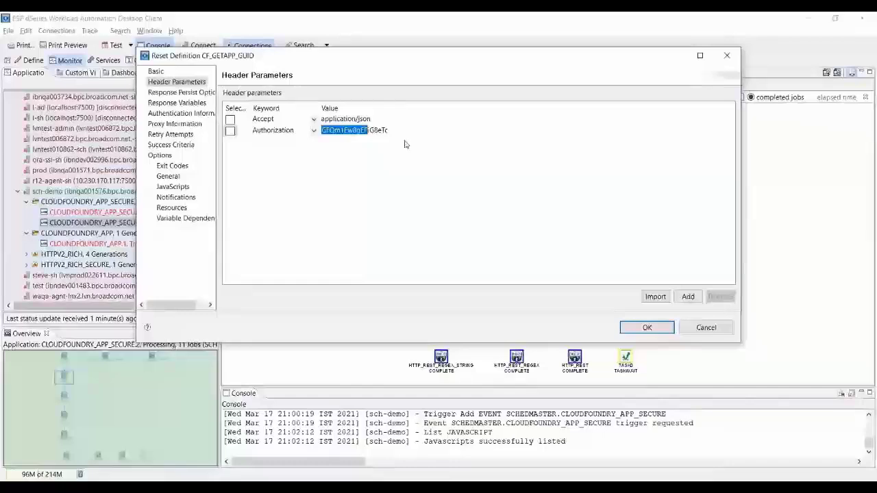
pyautogui.press('Escape')
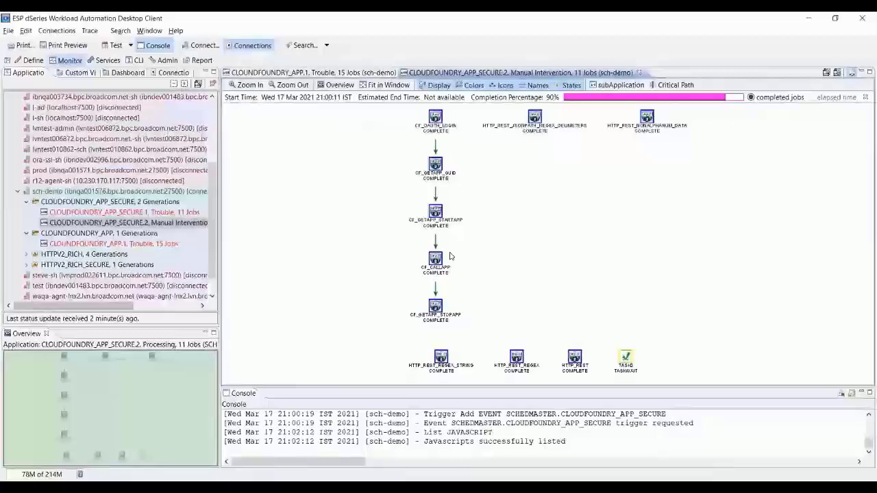
# In the CLOUDFOUNDRY_APP.1 flow, review CF_GETAPP_GUID's details and headers, then close them.
pyautogui.hotkey('ctrl', 'pageup')
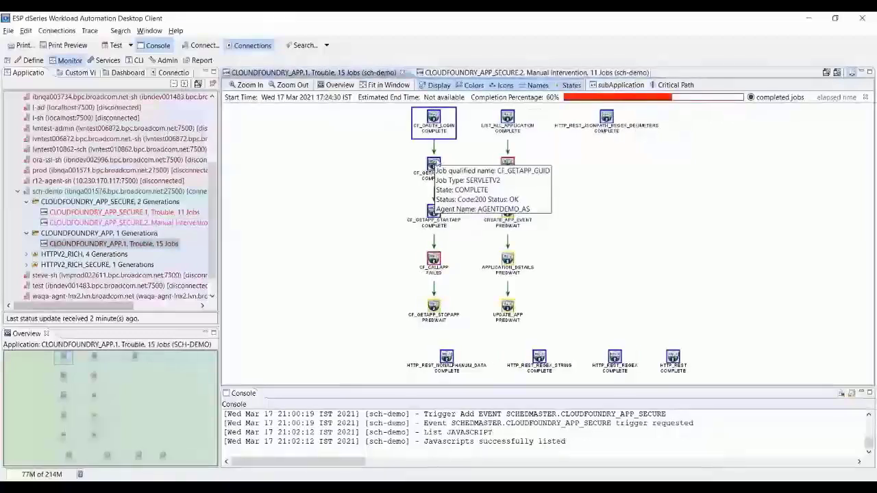
pyautogui.doubleClick(435, 165)
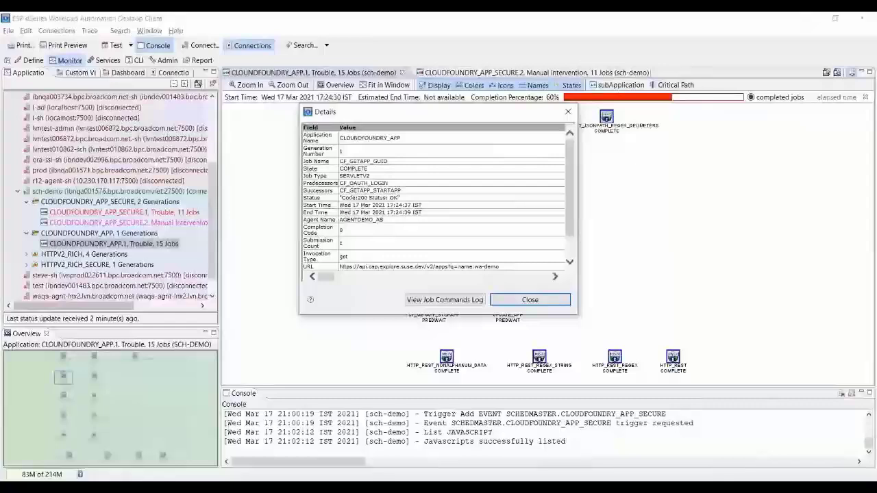
pyautogui.scroll(-1, 435, 198)
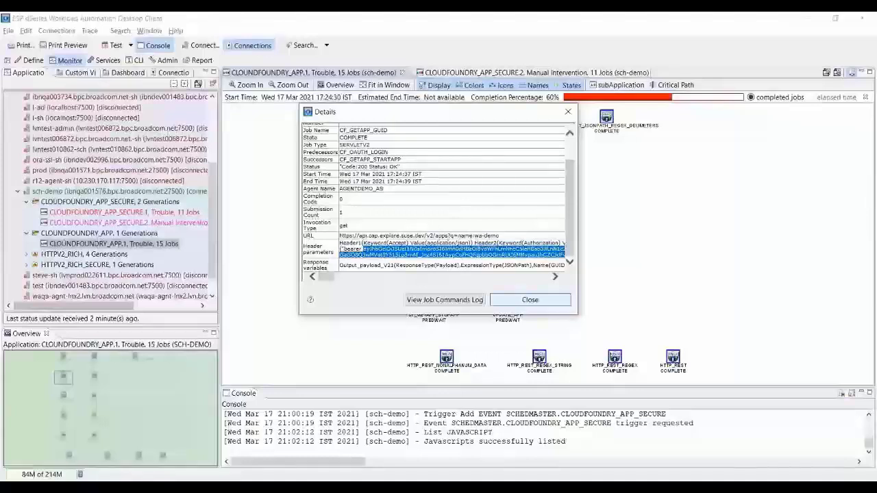
pyautogui.click(530, 300)
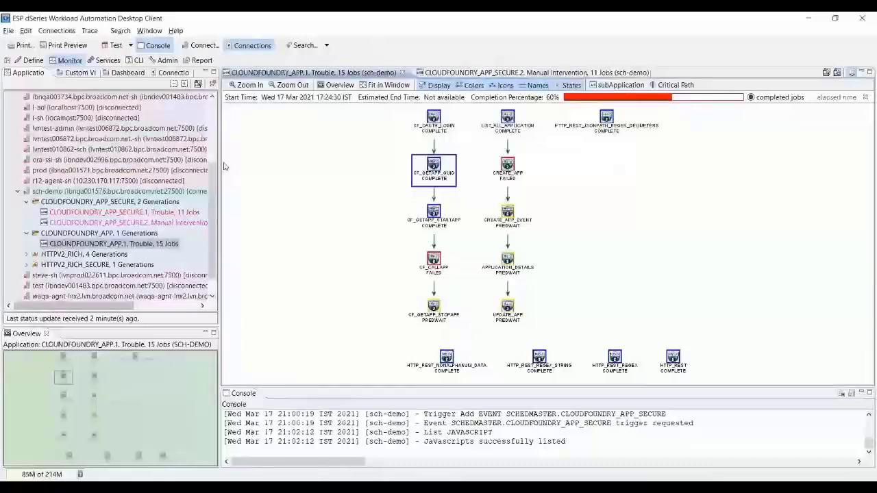
pyautogui.click(213, 198)
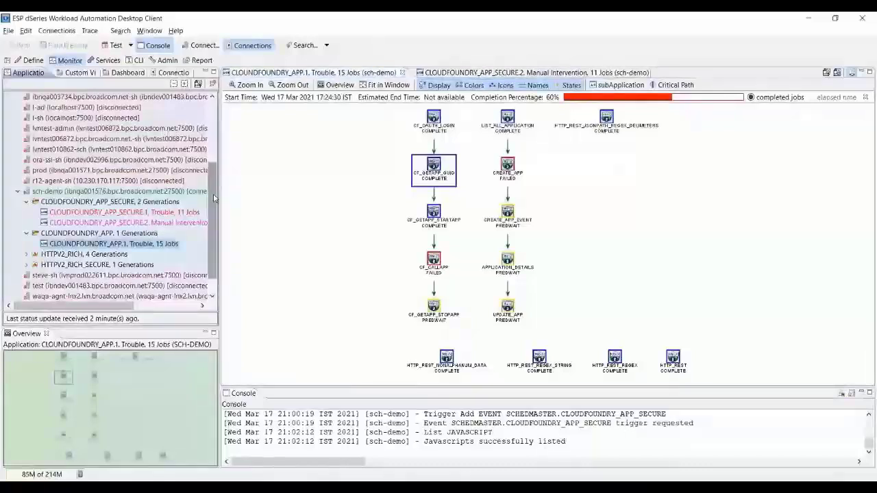
# In the adm_demo topology, start a new agent group beside WEB_CLOUD, then close the editor unsaved.
pyautogui.moveTo(213, 198); pyautogui.dragTo(209, 237)
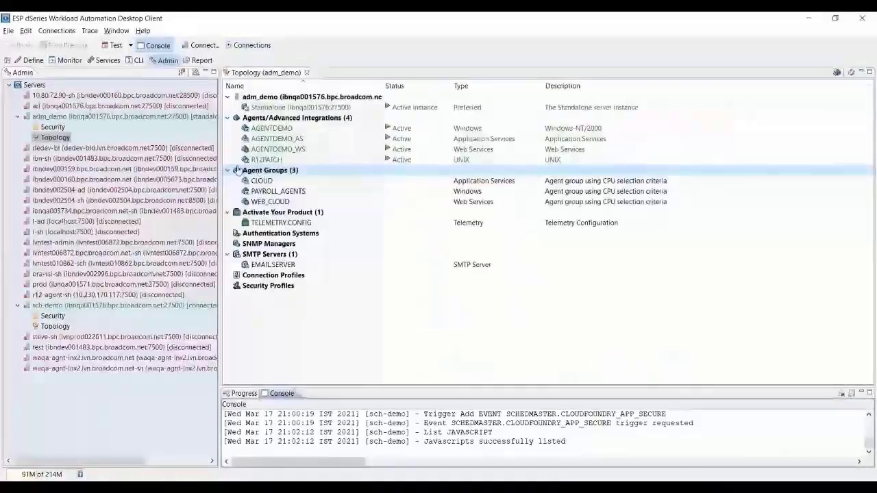
pyautogui.click(236, 170)
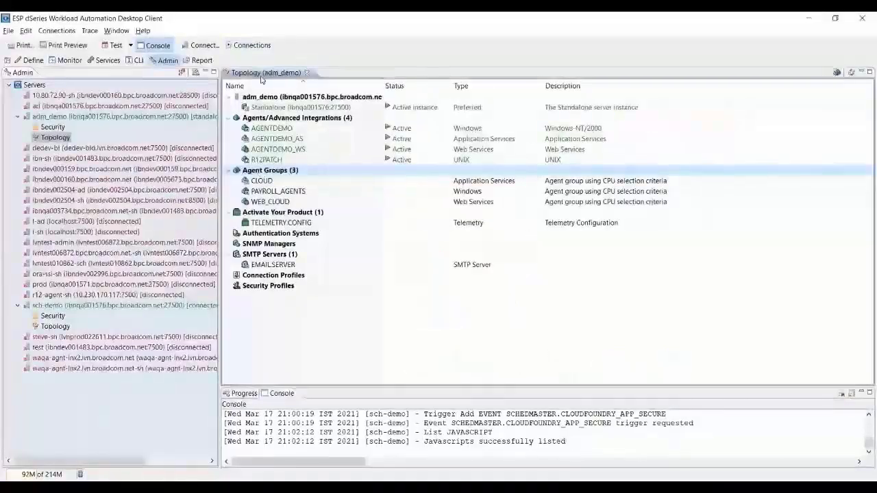
pyautogui.moveTo(341, 154)
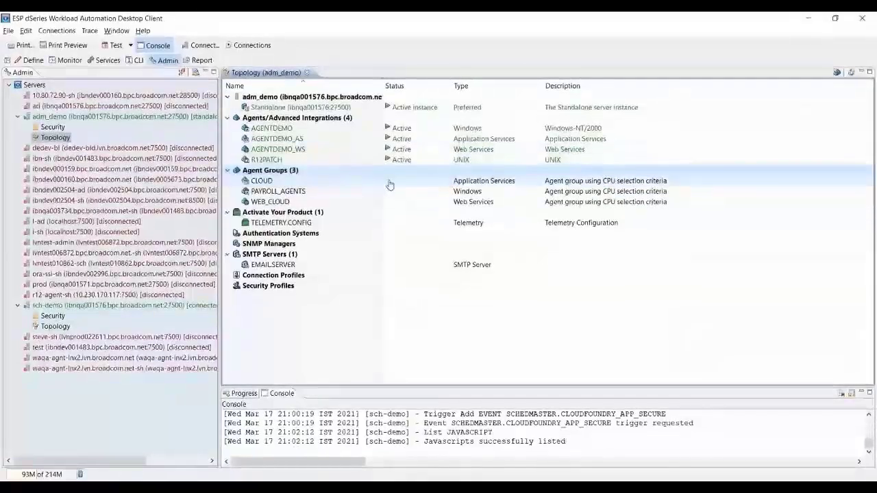
pyautogui.click(390, 183)
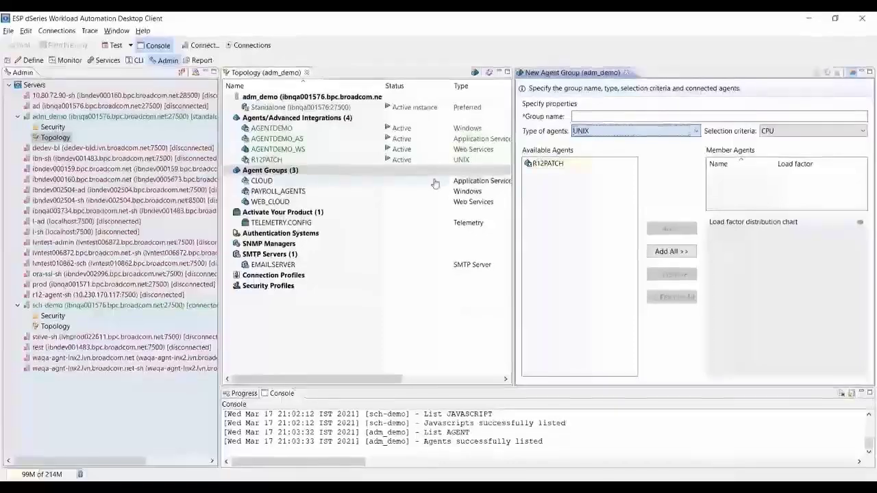
pyautogui.click(270, 204)
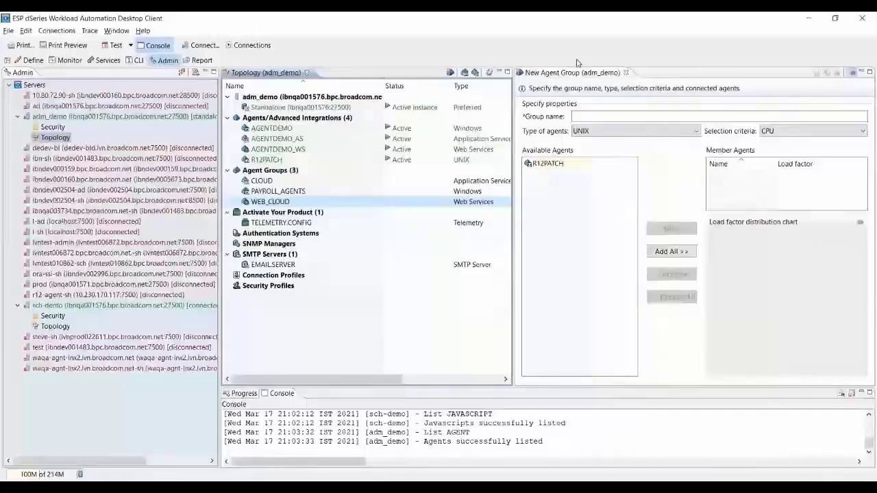
pyautogui.click(626, 72)
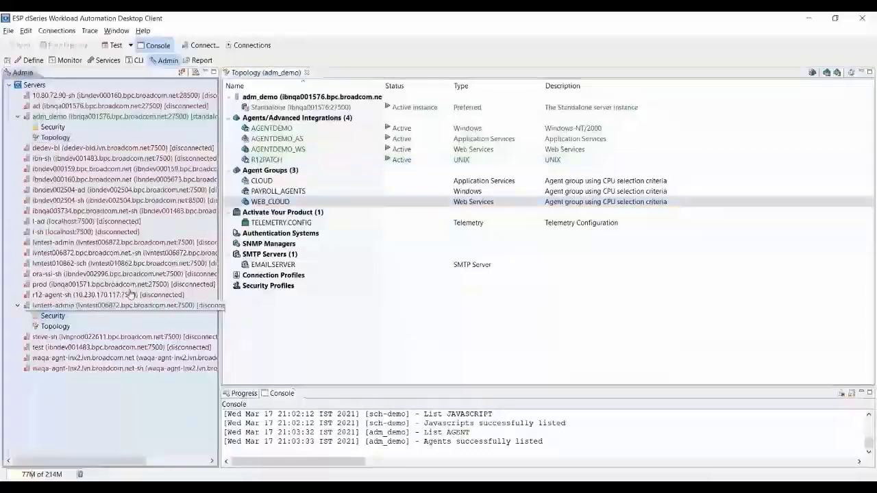
# Open adm_demo's Security users list and select the SCHEDMASTER user.
pyautogui.click(130, 294)
pyautogui.doubleClick(52, 315)
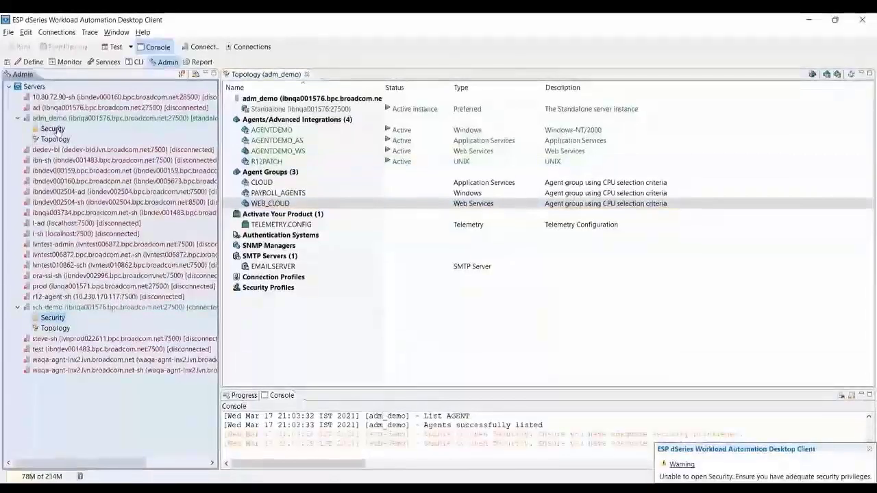
pyautogui.doubleClick(53, 127)
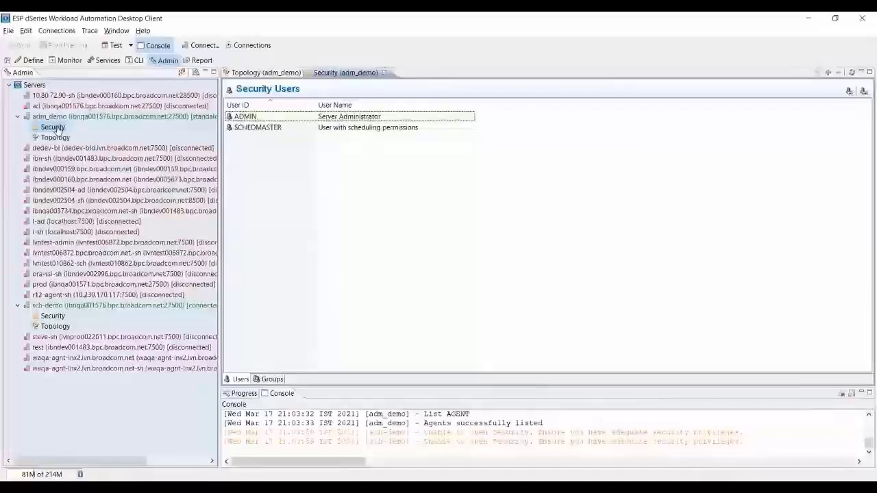
pyautogui.click(258, 128)
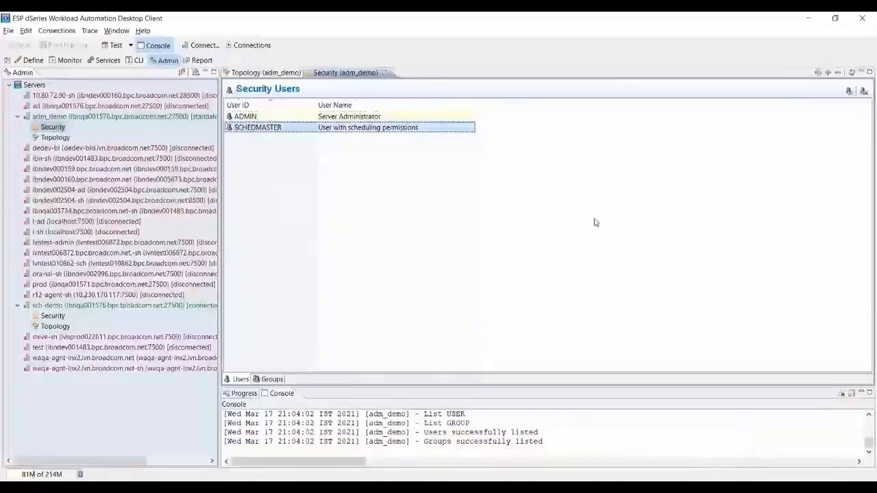